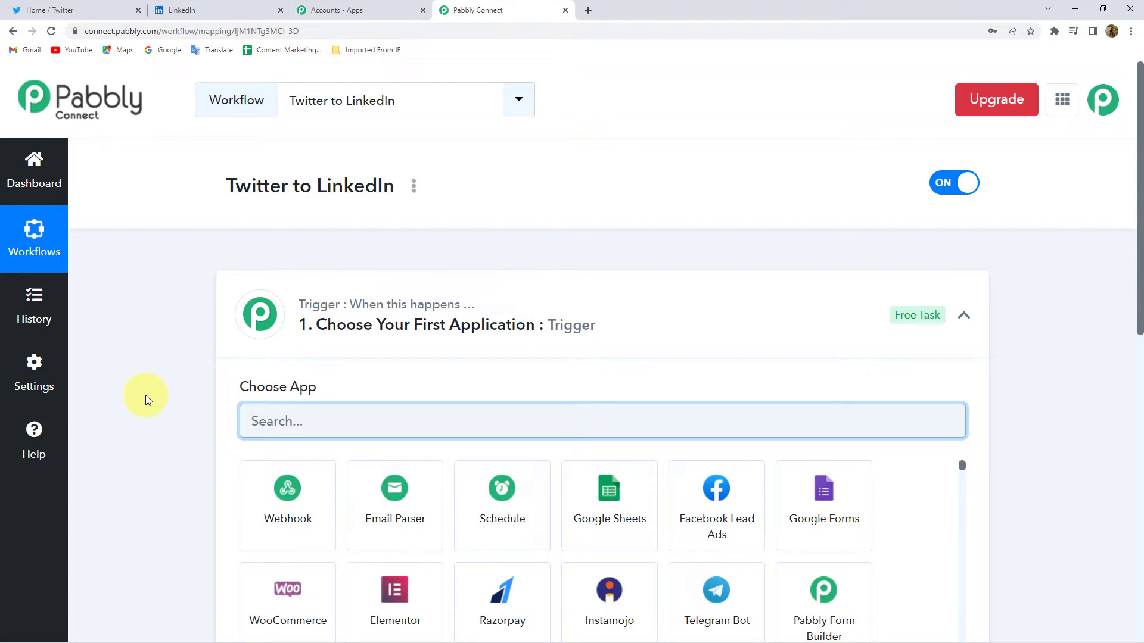
left_click(419, 345)
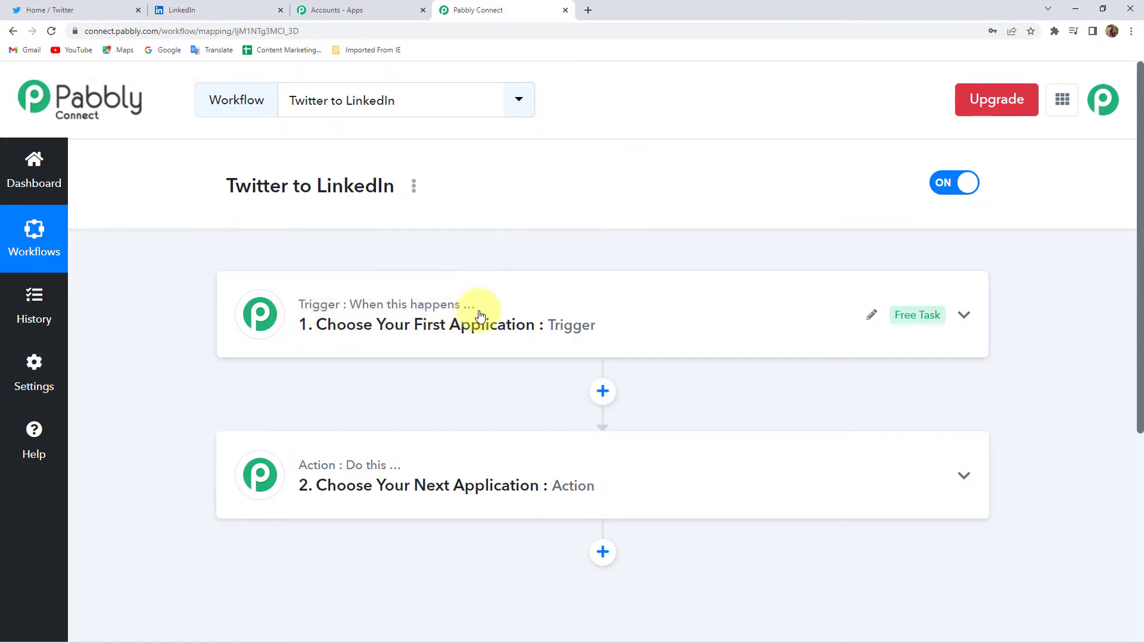
mouse_move(386, 475)
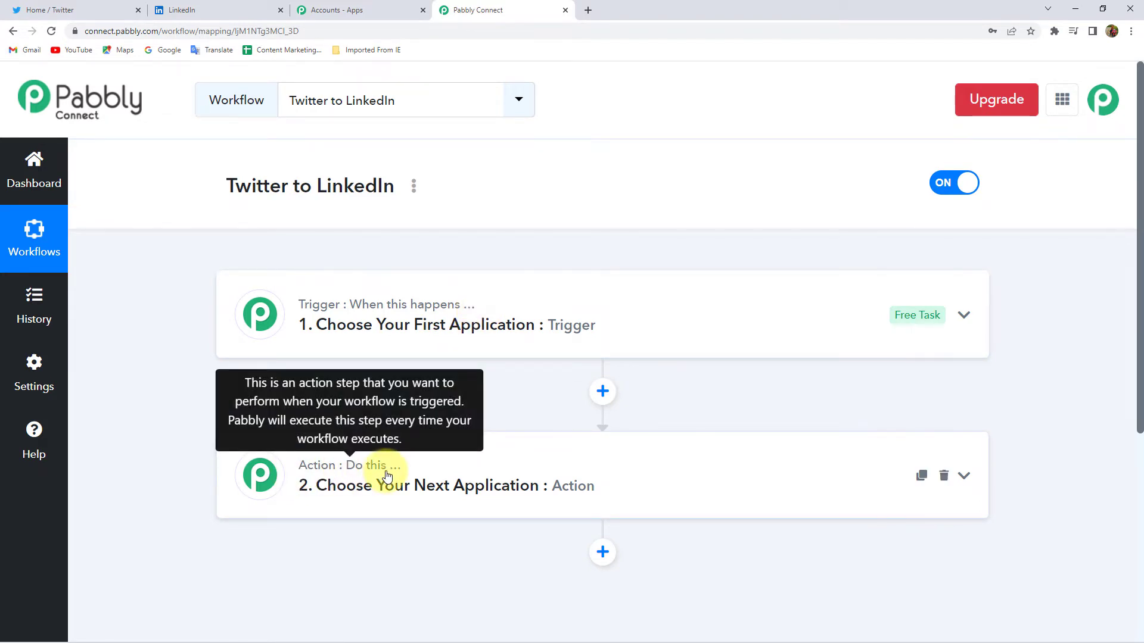
double_click(230, 190)
left_click(205, 208)
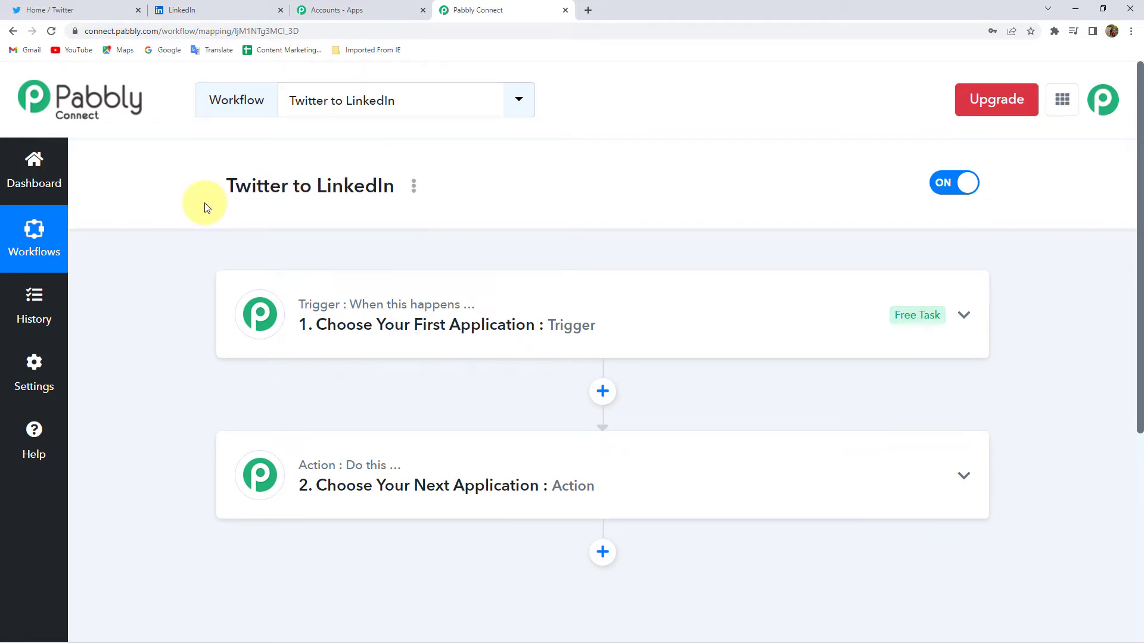
double_click(358, 187)
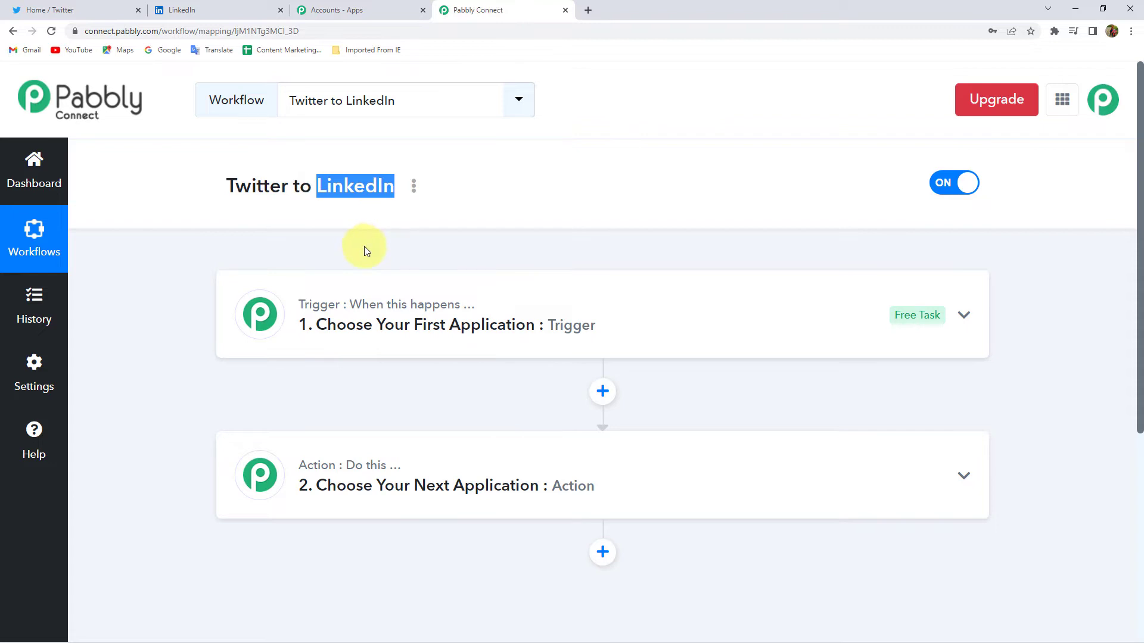
Step: Set the workflow's trigger application to Twitter with New Tweet as the trigger event
left_click(292, 306)
left_click(320, 421)
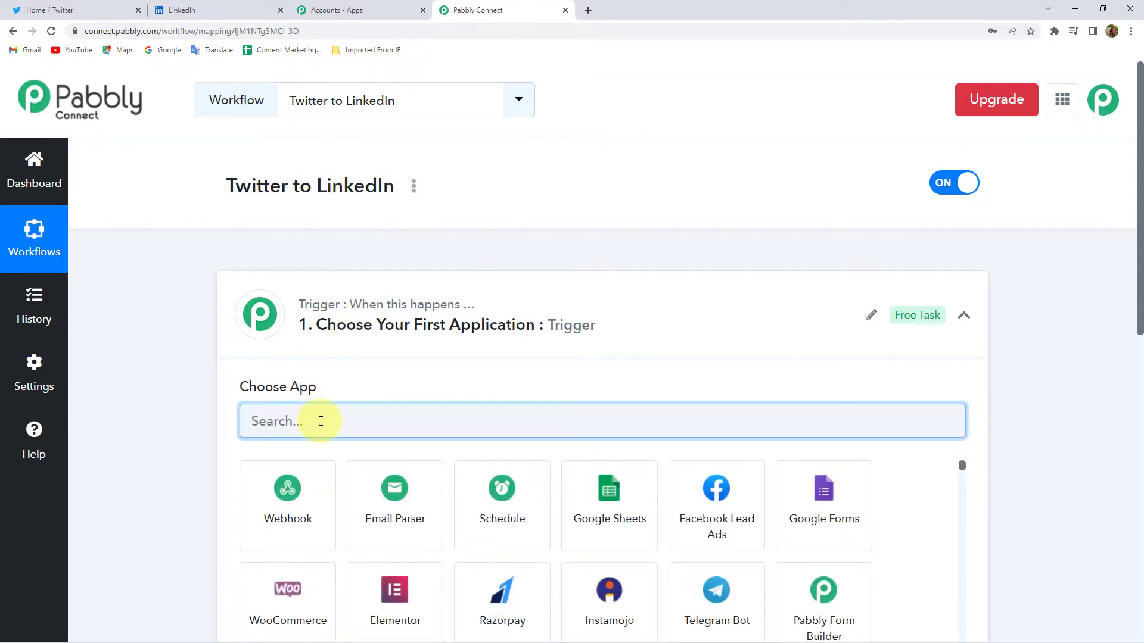
type("Twitter")
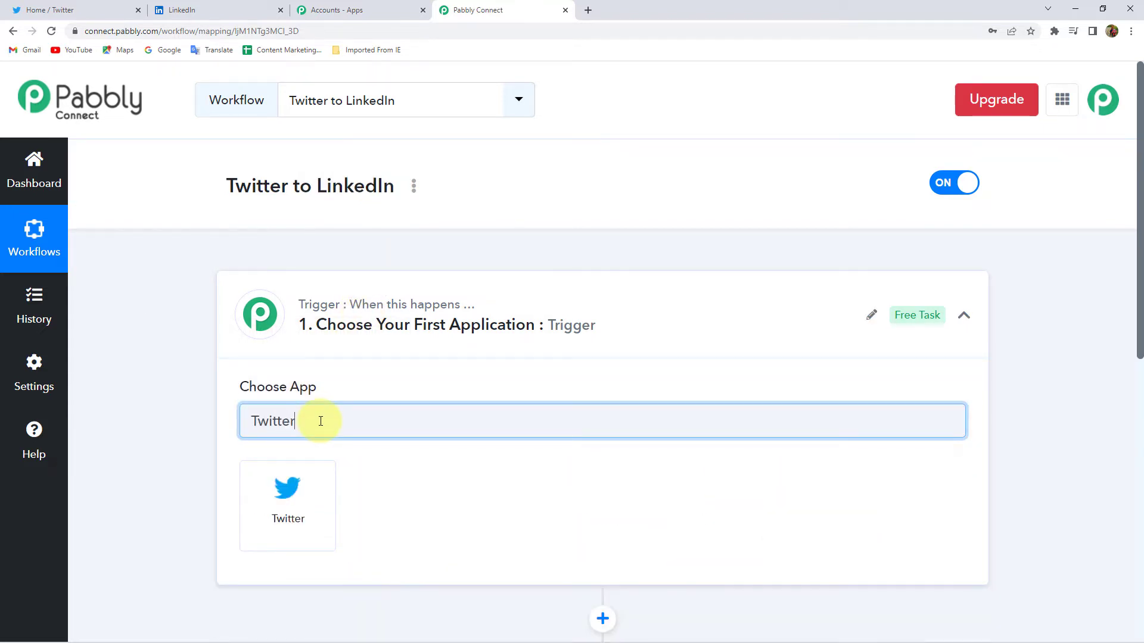
left_click(304, 480)
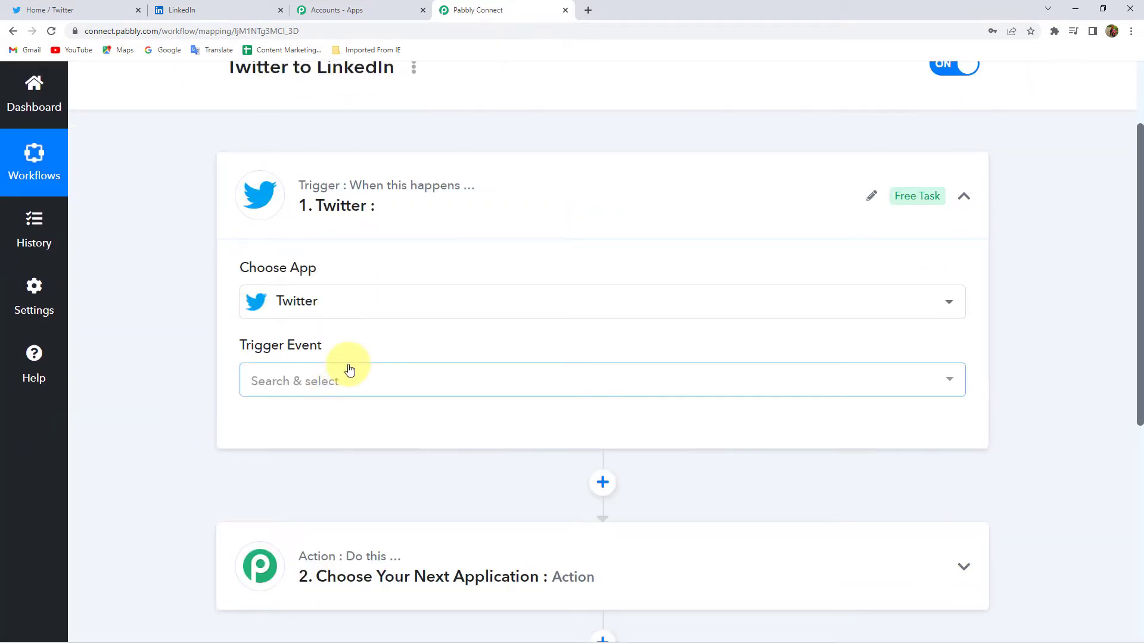
left_click(348, 372)
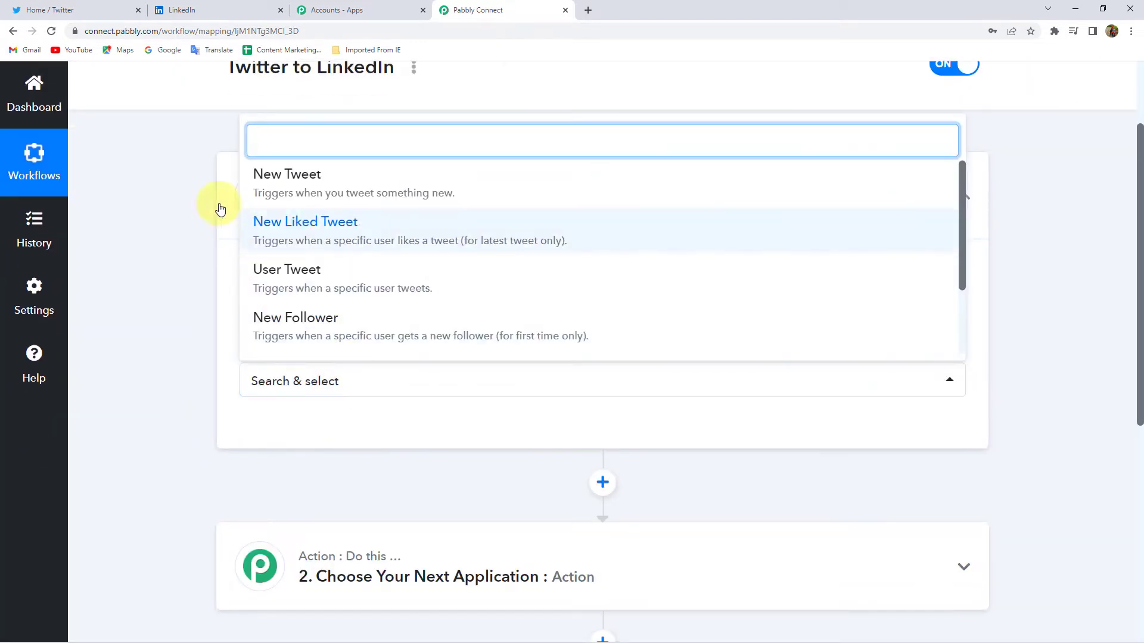
left_click(347, 181)
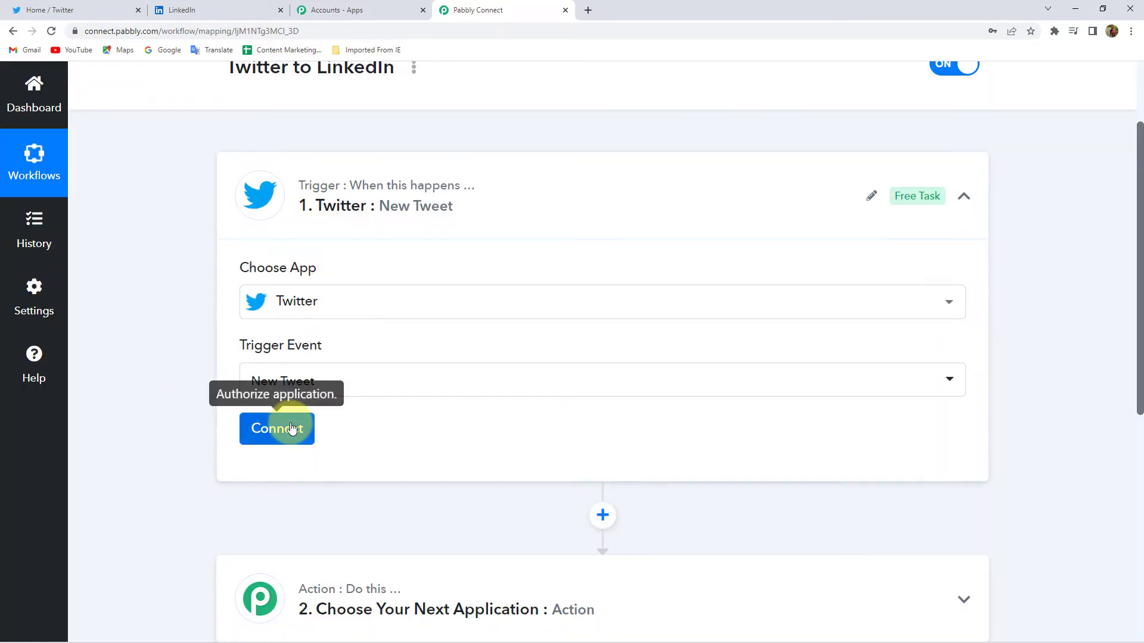
Step: Add a new Twitter connection for the trigger and authorize Pabbly Connect to access the account
left_click(286, 427)
left_click(670, 242)
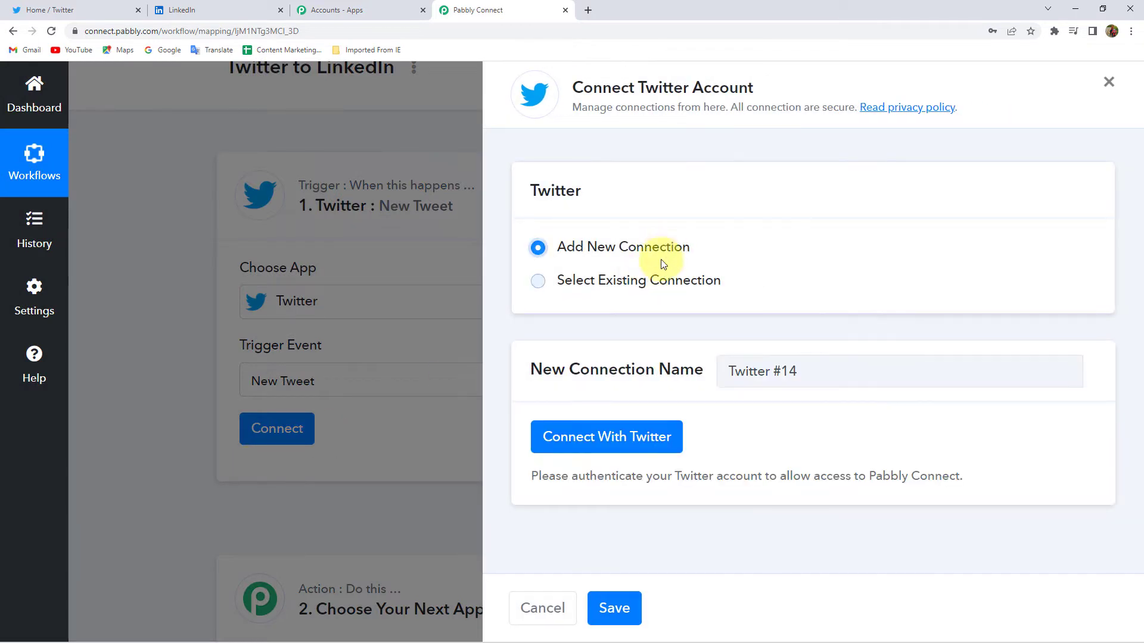
left_click(619, 440)
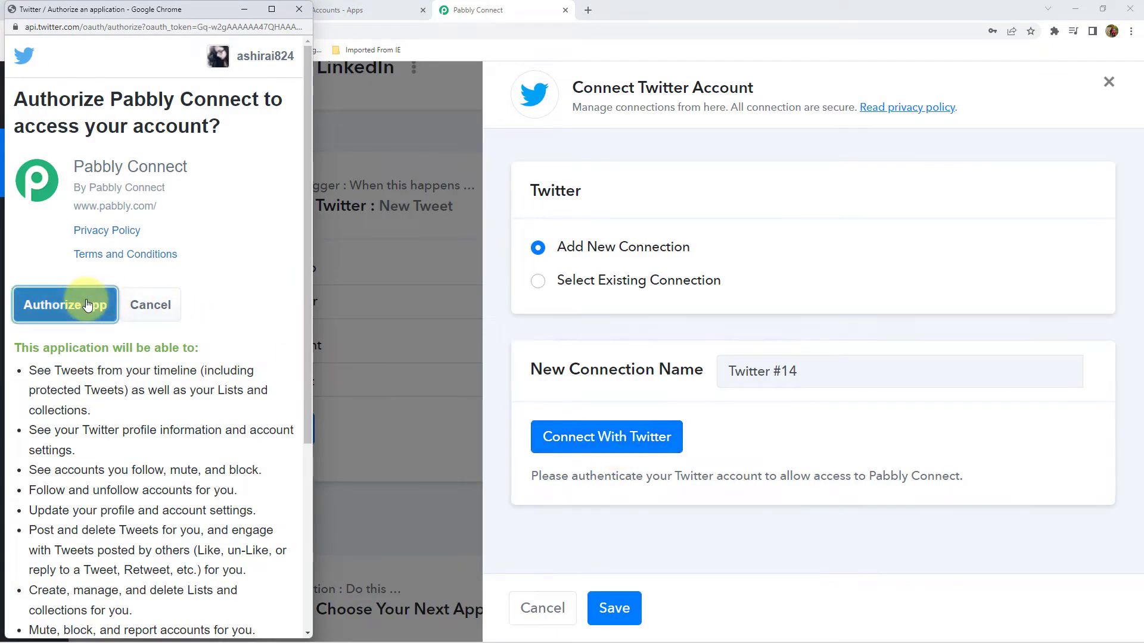
left_click(67, 304)
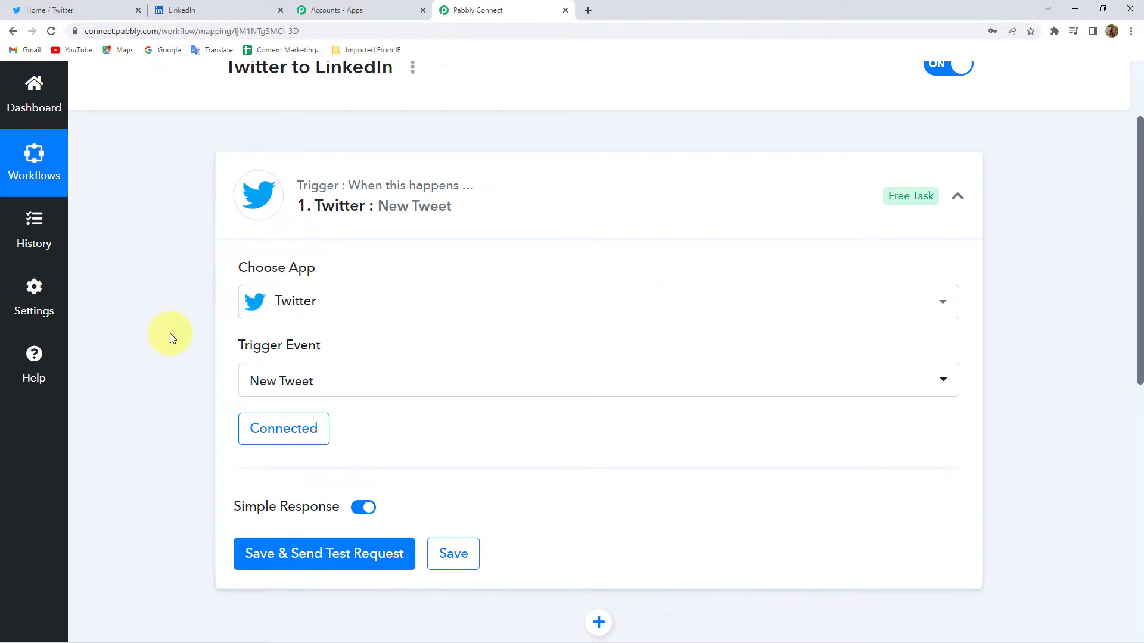
scroll(170, 333, "down", 1)
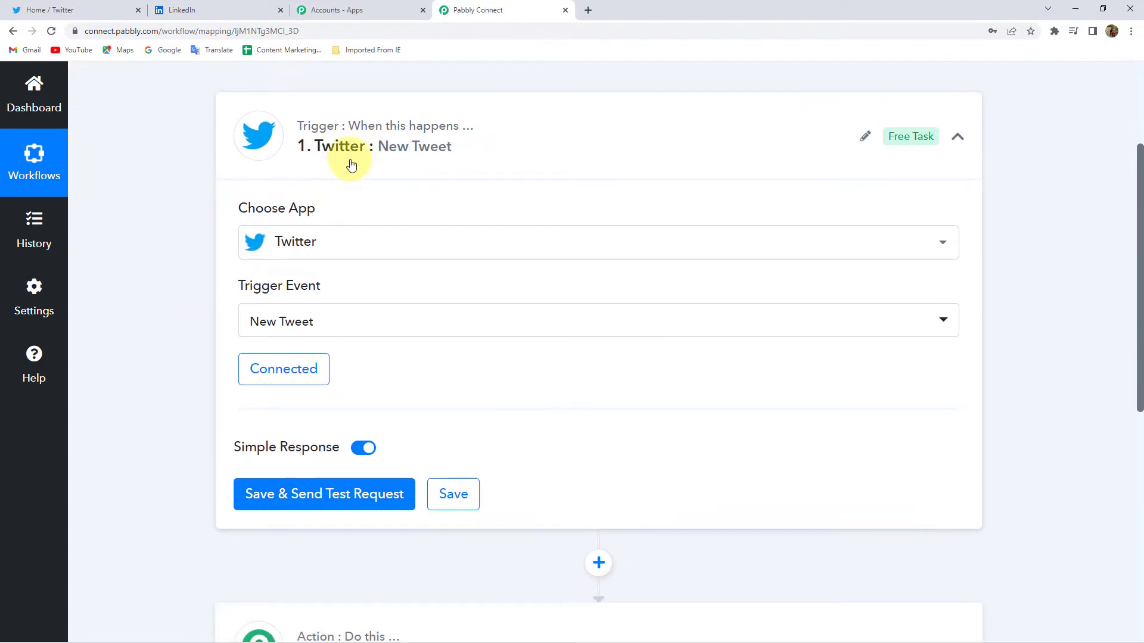
scroll(180, 360, "down", 1)
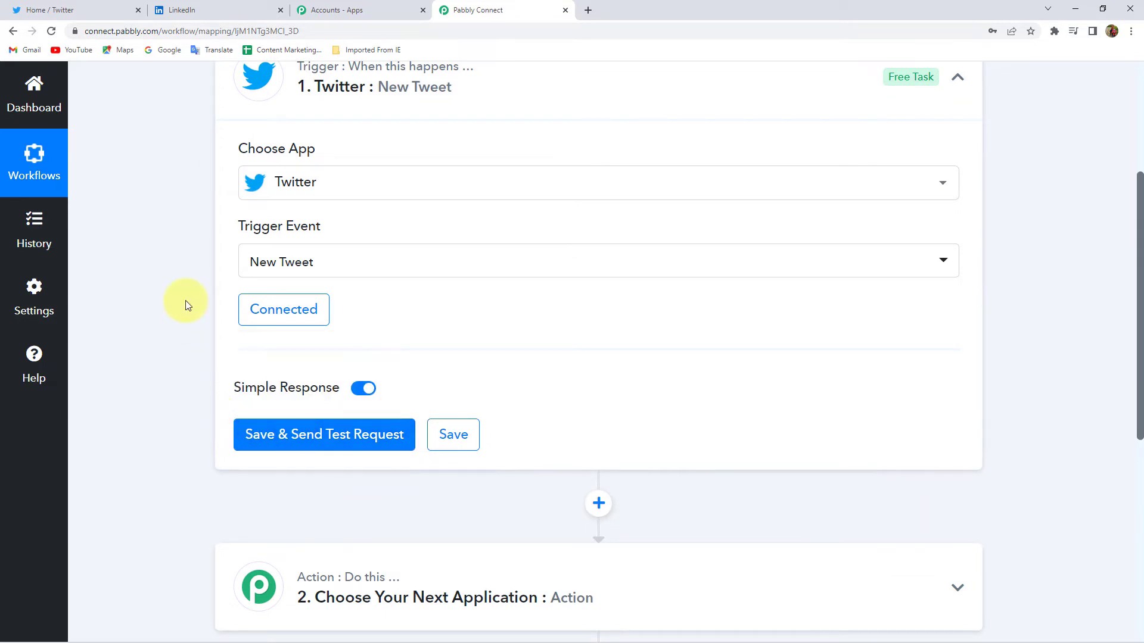
left_click(62, 10)
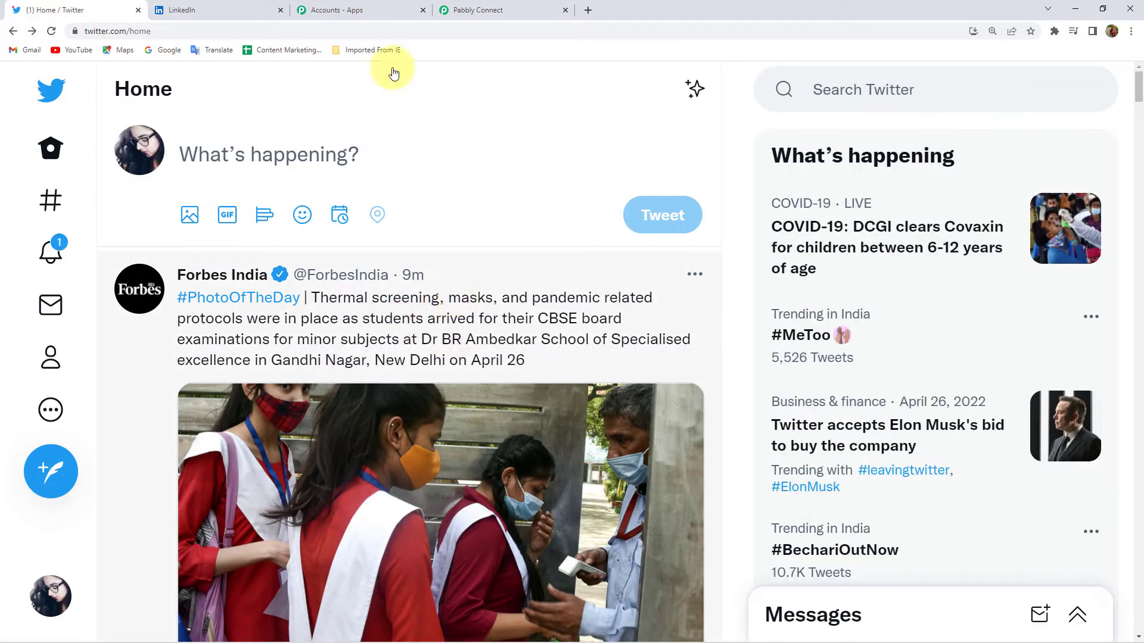
left_click(483, 10)
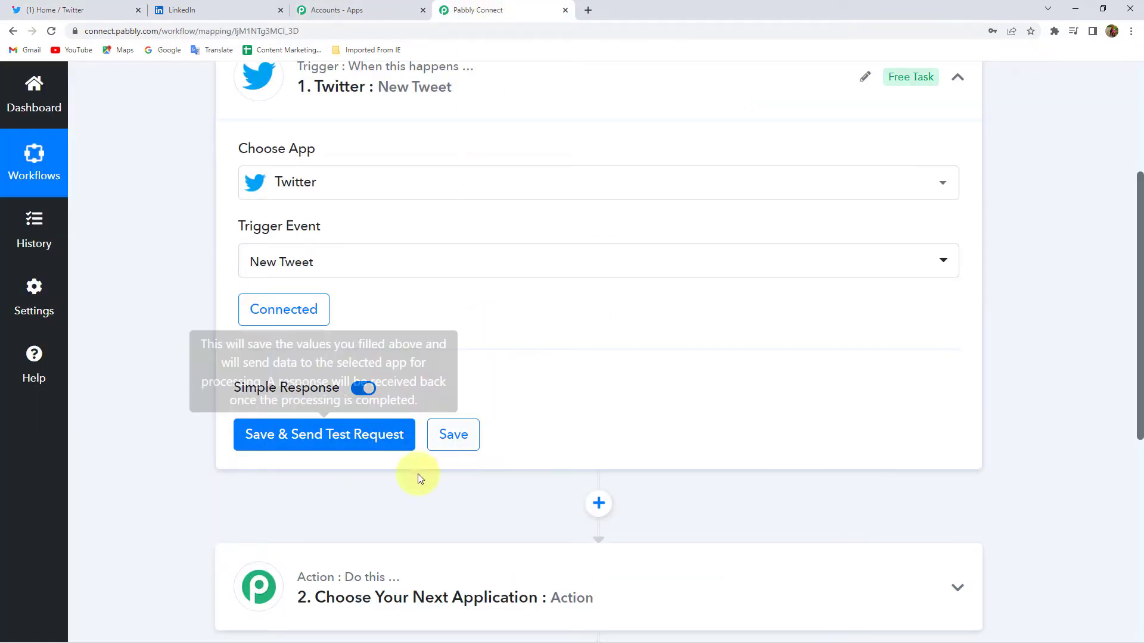
Step: Switch to Twitter and post the tweet "Every dead soldier has a face, a story, and a bereaved family"
left_click(58, 6)
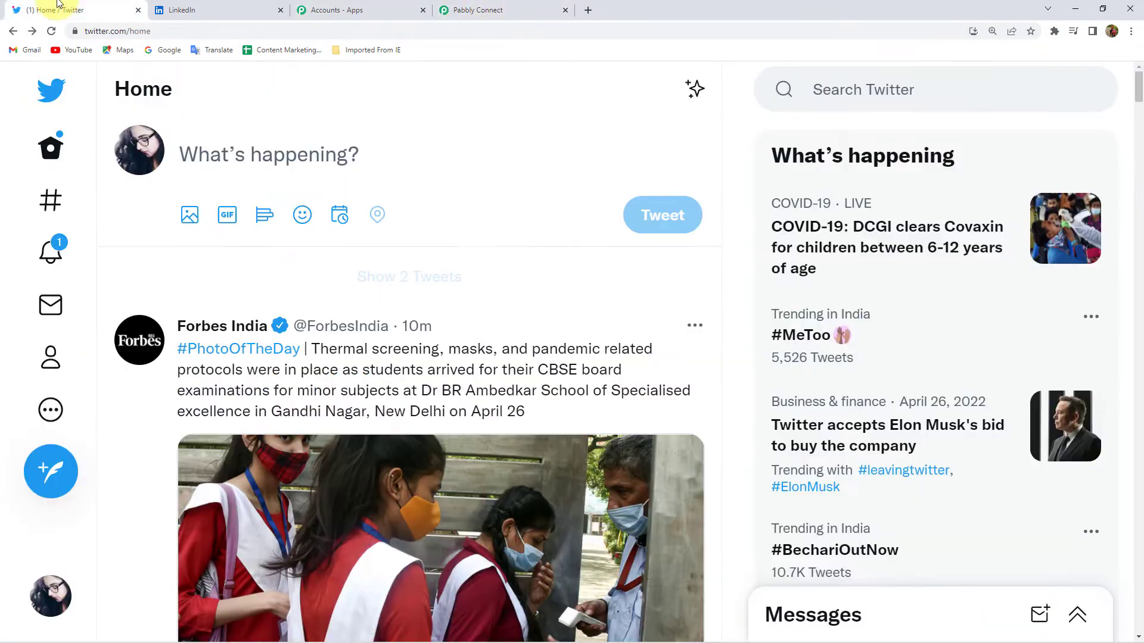
left_click(290, 139)
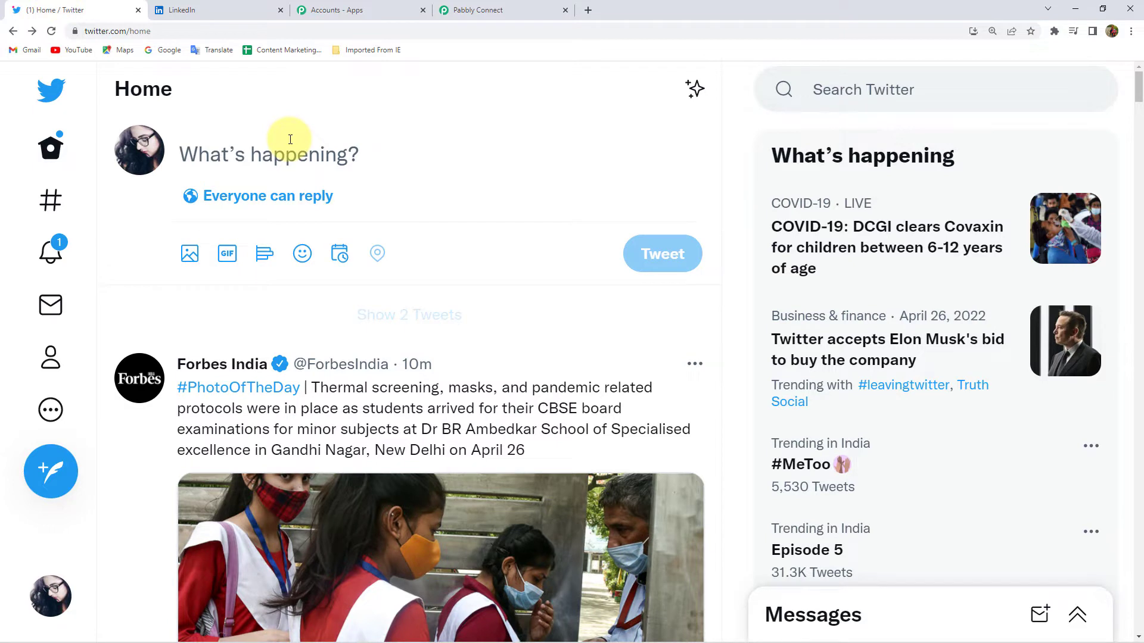
type("Every dead soldier has a face, a story, and a bereaved family")
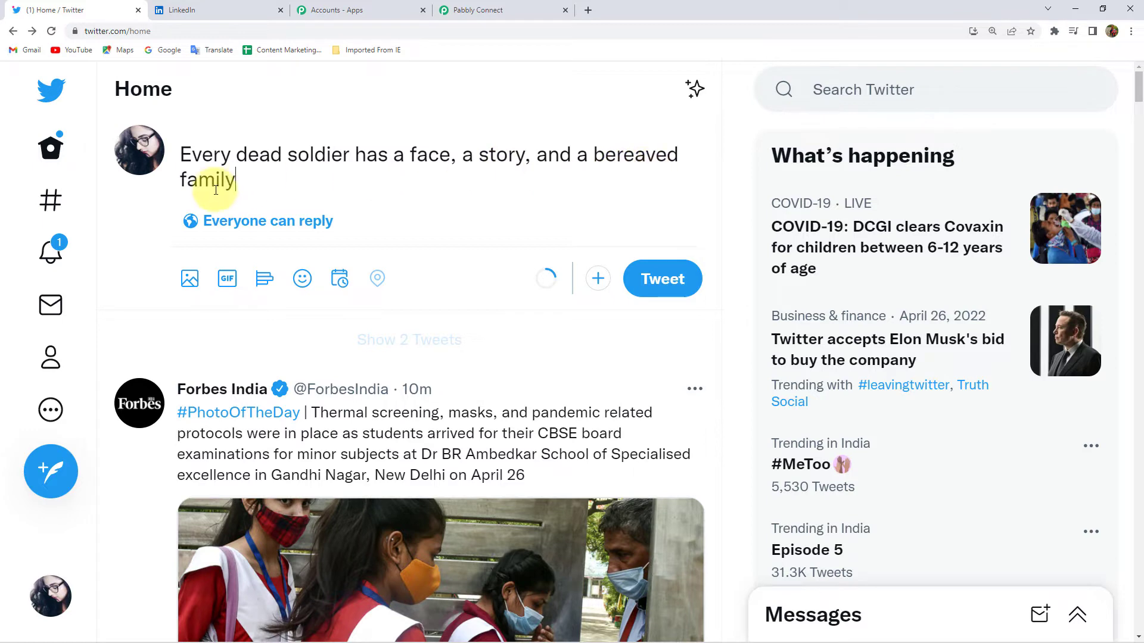
left_click(667, 280)
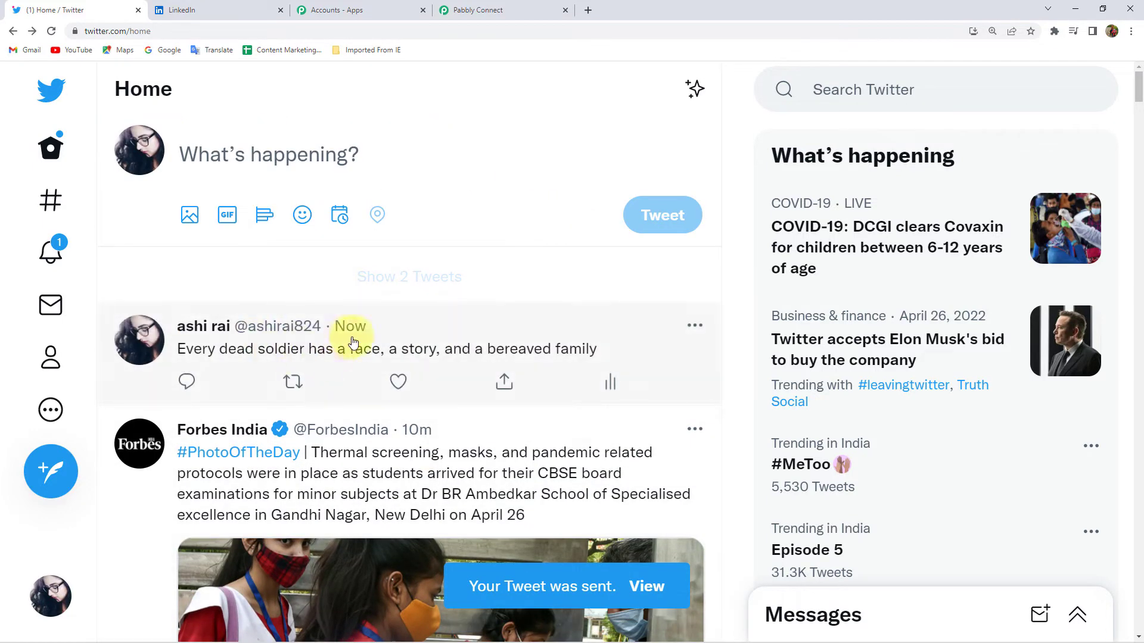
Step: Return to Pabbly Connect, save the Twitter trigger and send its test request
left_click(497, 11)
left_click(337, 432)
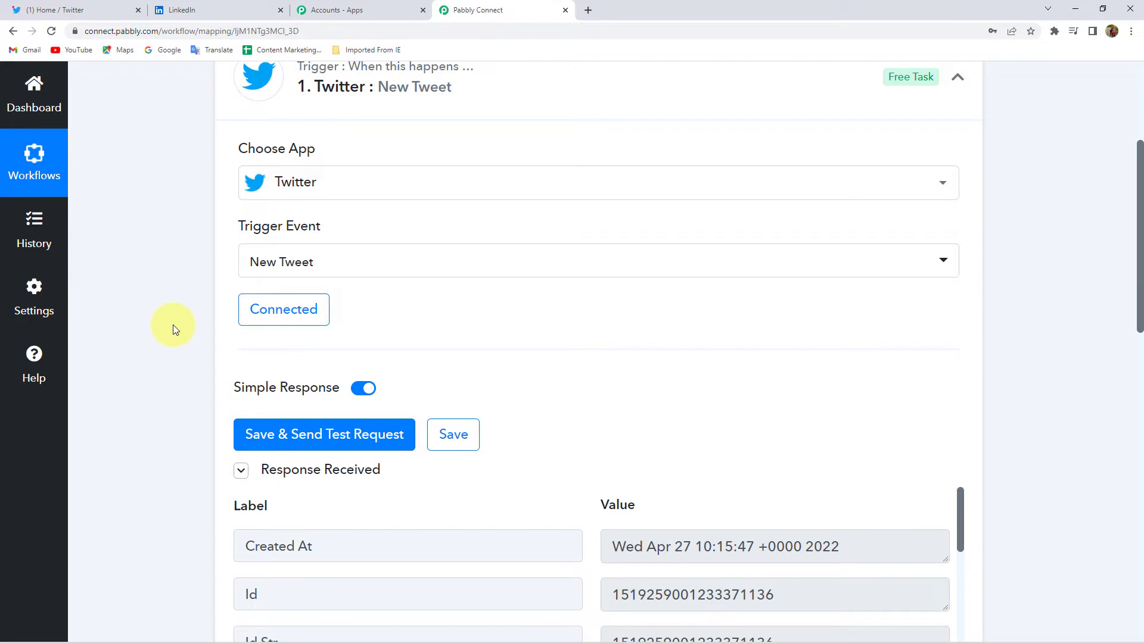
Step: Examine the trigger's received response, checking the Full Text value and the remaining tweet and user fields
scroll(170, 327, "down", 5)
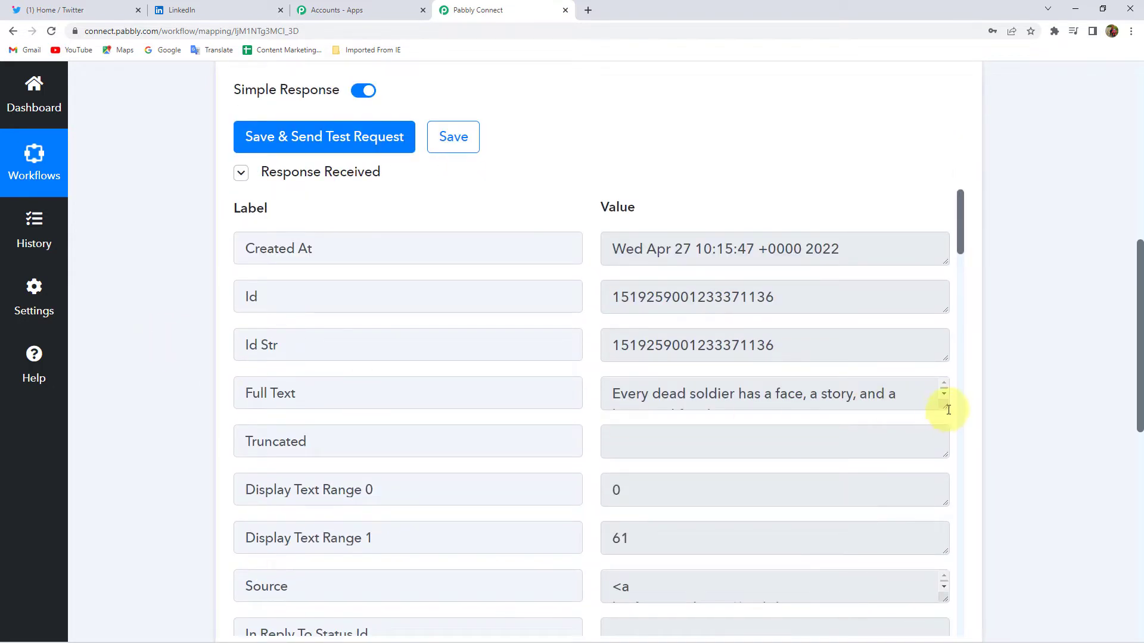
left_click_drag(946, 403, 935, 467)
left_click_drag(779, 414, 567, 401)
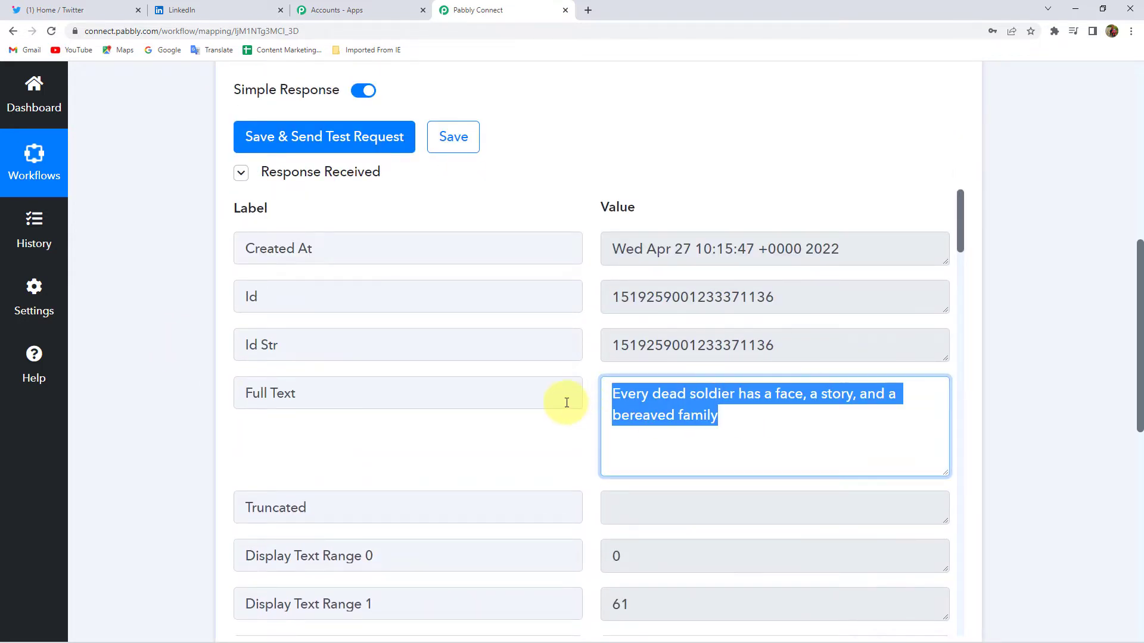
left_click(950, 471)
left_click_drag(945, 471, 937, 421)
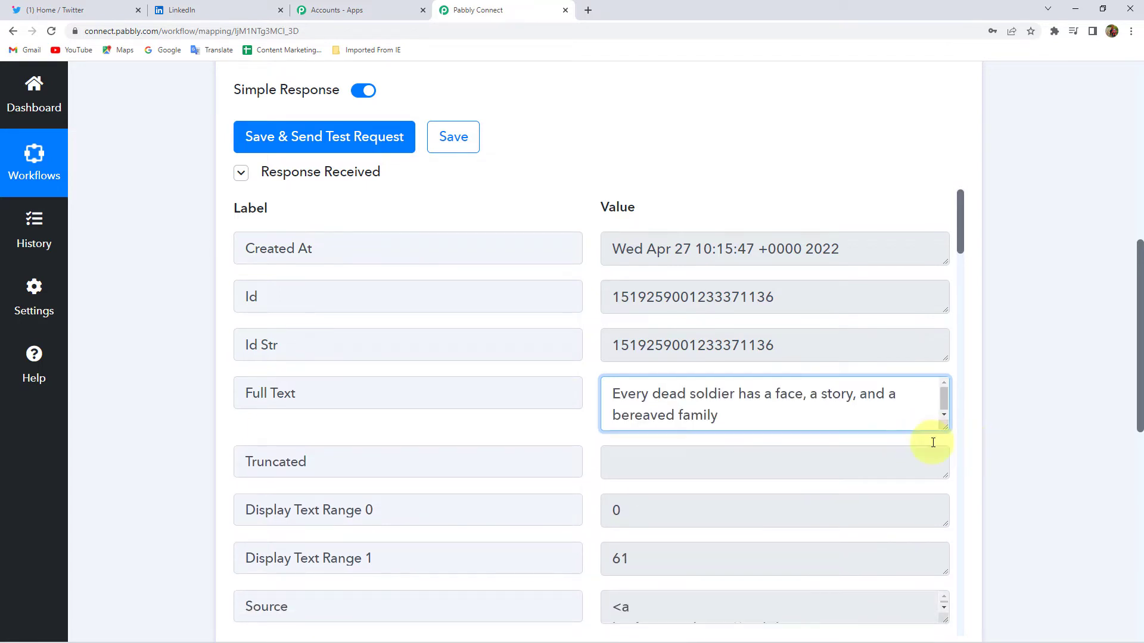
scroll(806, 431, "down", 5)
scroll(740, 361, "up", 3)
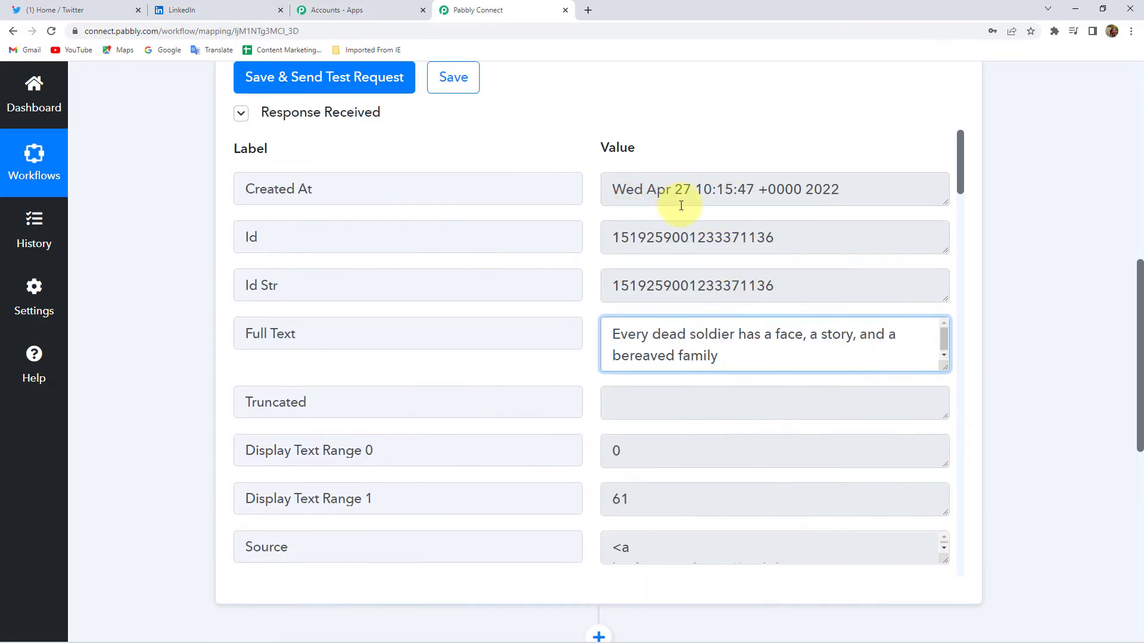
scroll(670, 393, "down", 2)
scroll(672, 390, "down", 9)
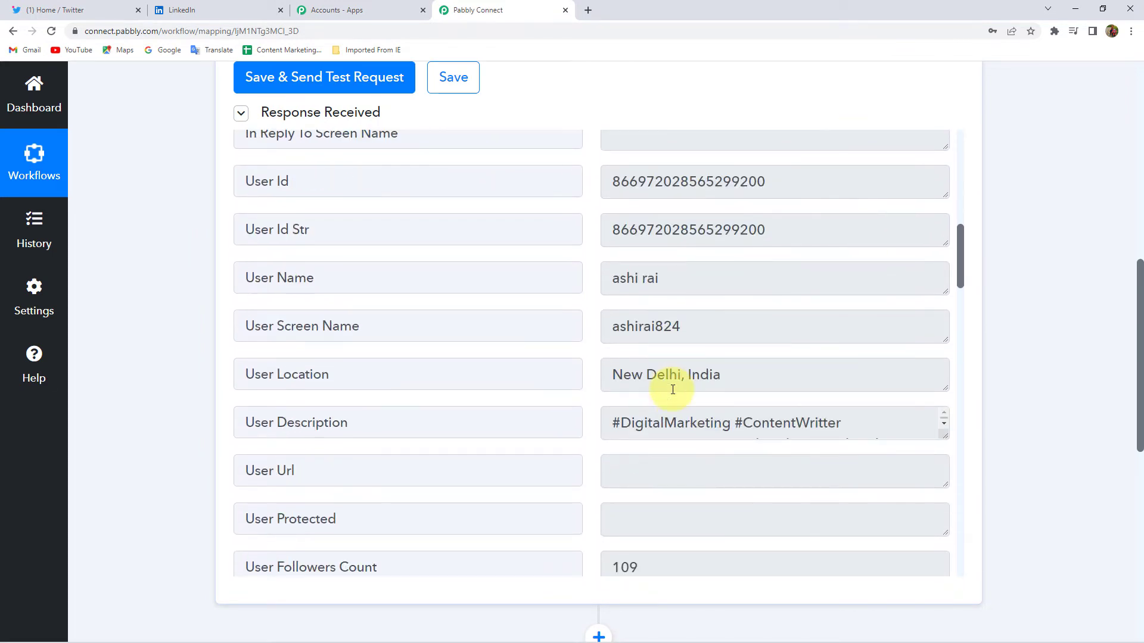
scroll(673, 389, "down", 20)
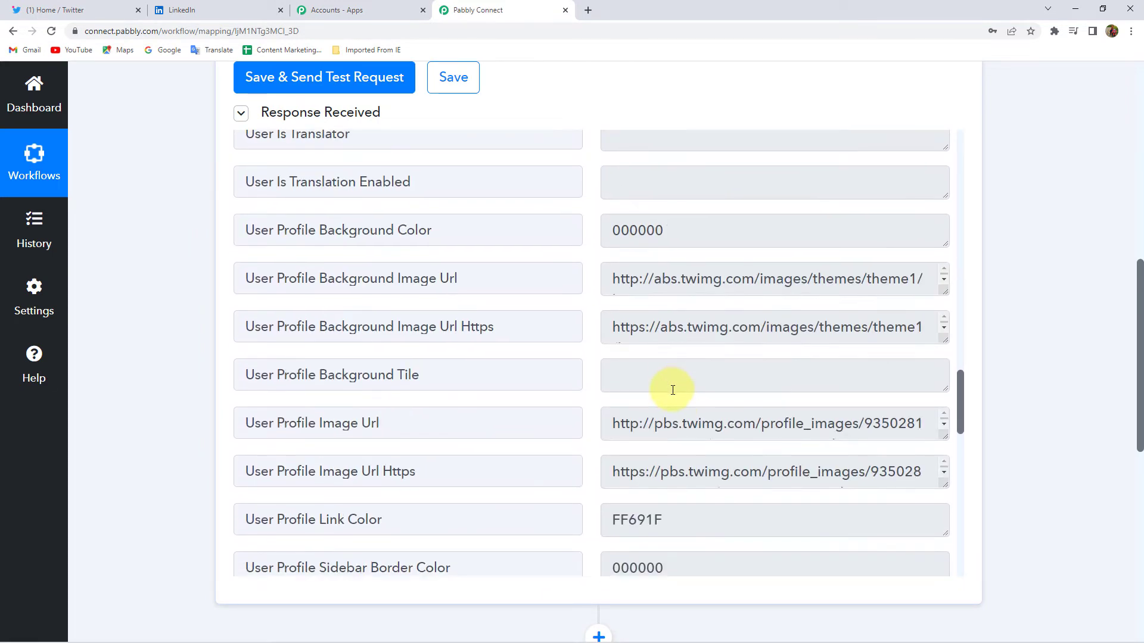
scroll(672, 389, "down", 1)
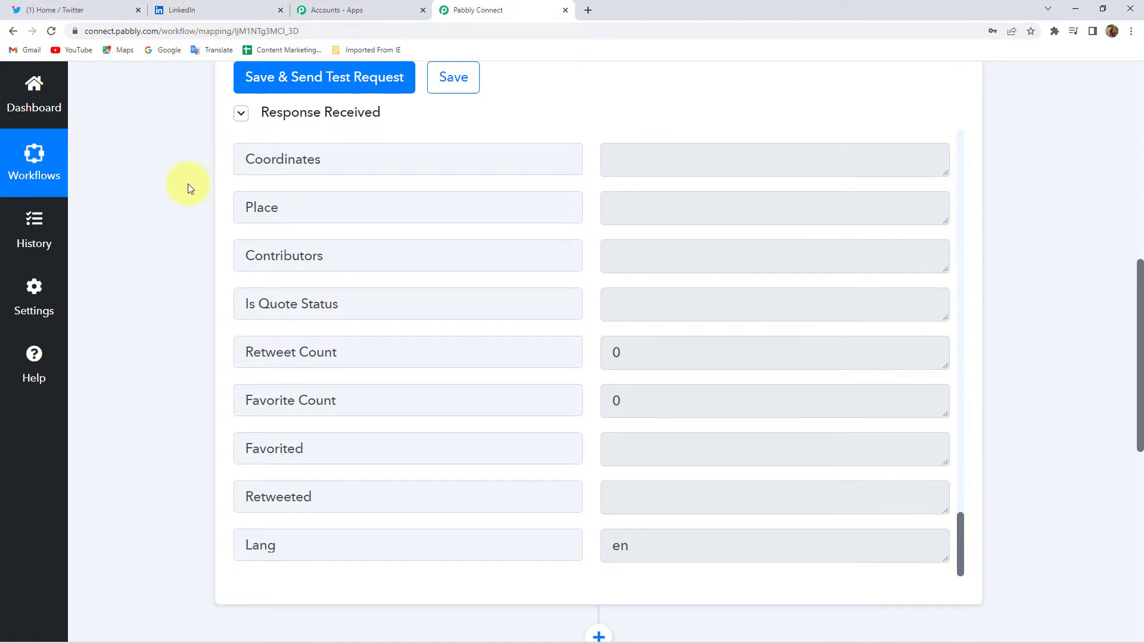
Step: Set the workflow's action application to LinkedIn with Share Simple Text as the action event
scroll(171, 213, "down", 7)
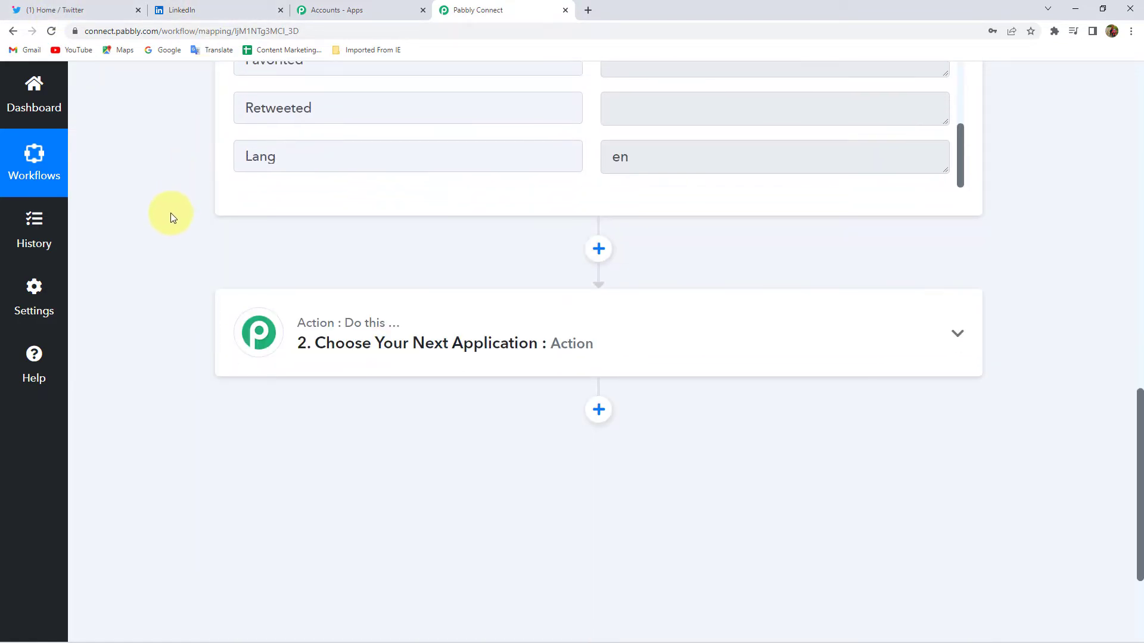
left_click(534, 289)
left_click(313, 422)
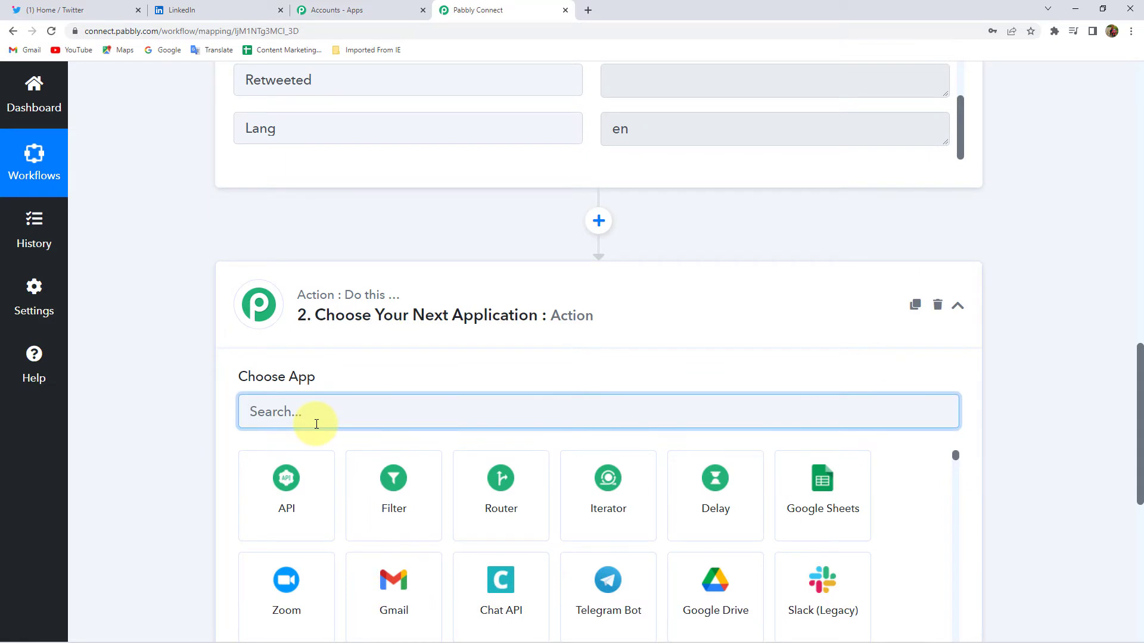
type("Linked")
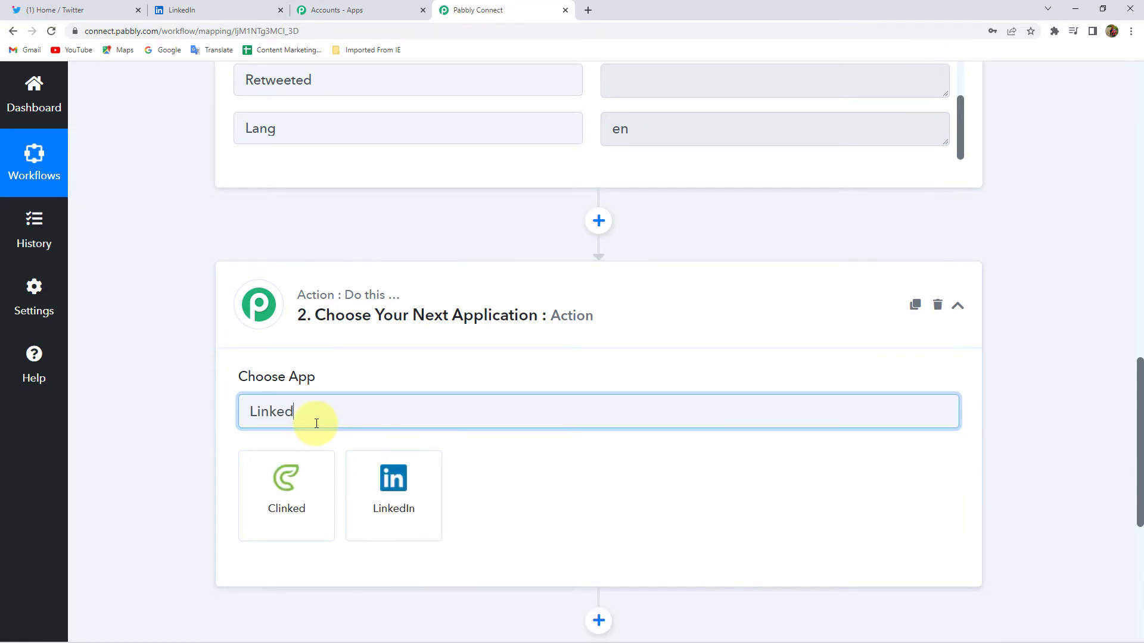
left_click(416, 513)
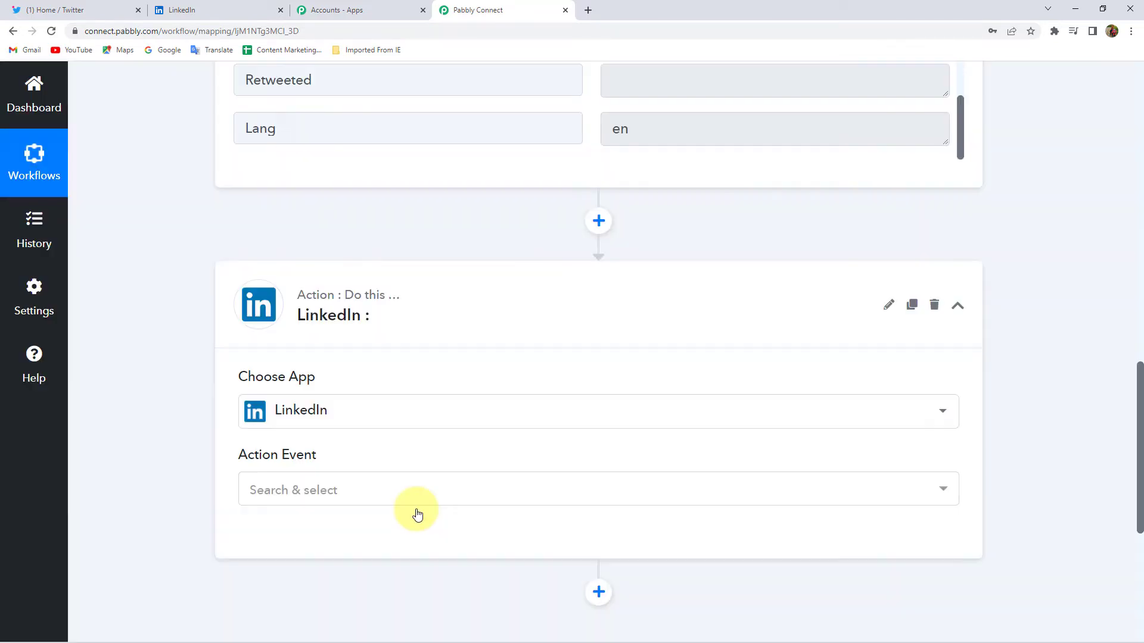
left_click(322, 503)
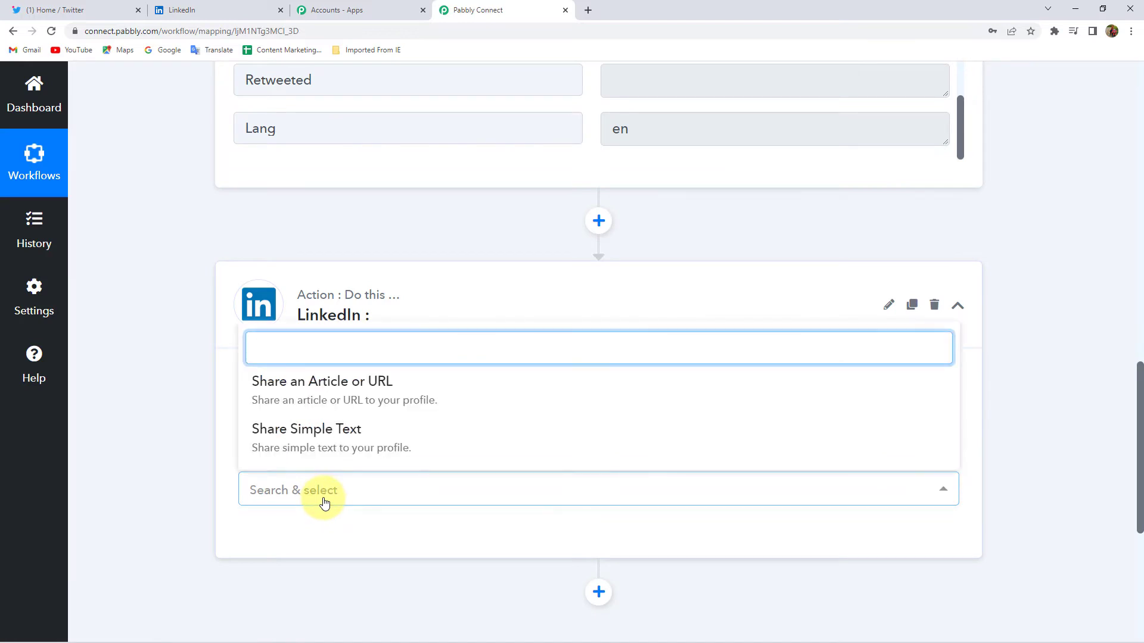
left_click(370, 448)
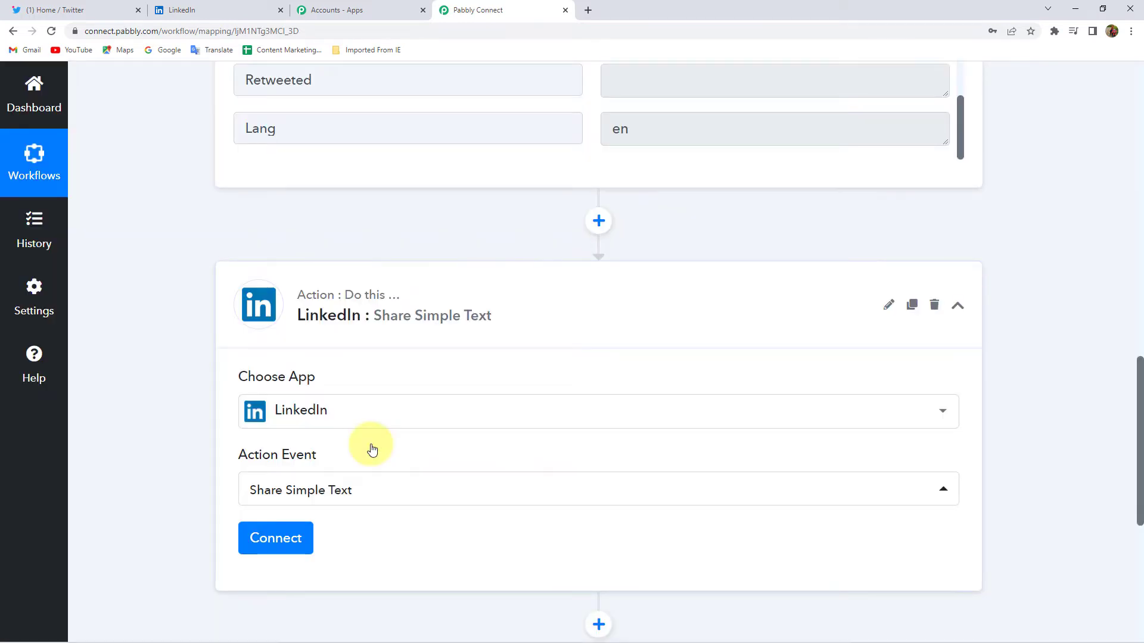
Step: Connect the LinkedIn action through a new connection, signing in to LinkedIn with the prefilled account credentials
left_click(276, 543)
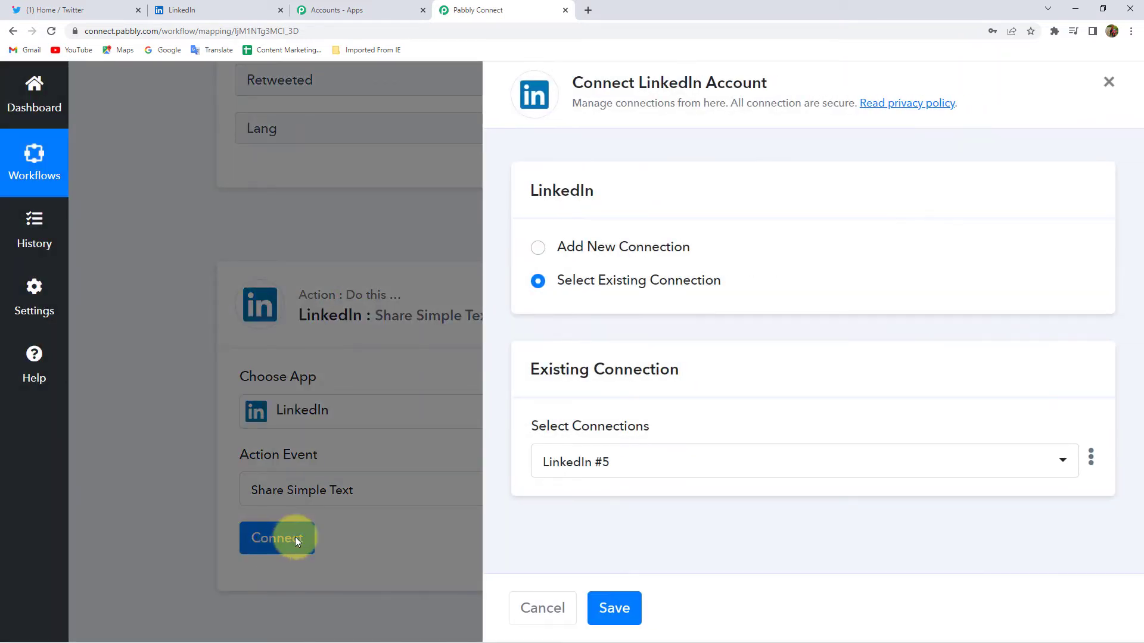
left_click(578, 247)
left_click(645, 436)
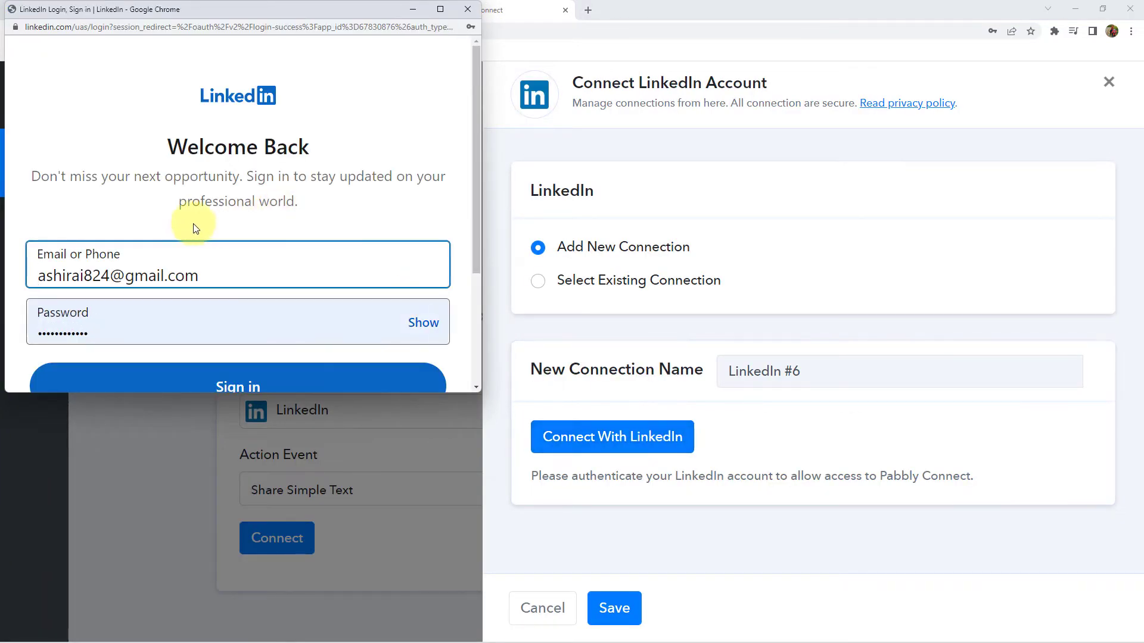
scroll(192, 228, "down", 3)
left_click(281, 224)
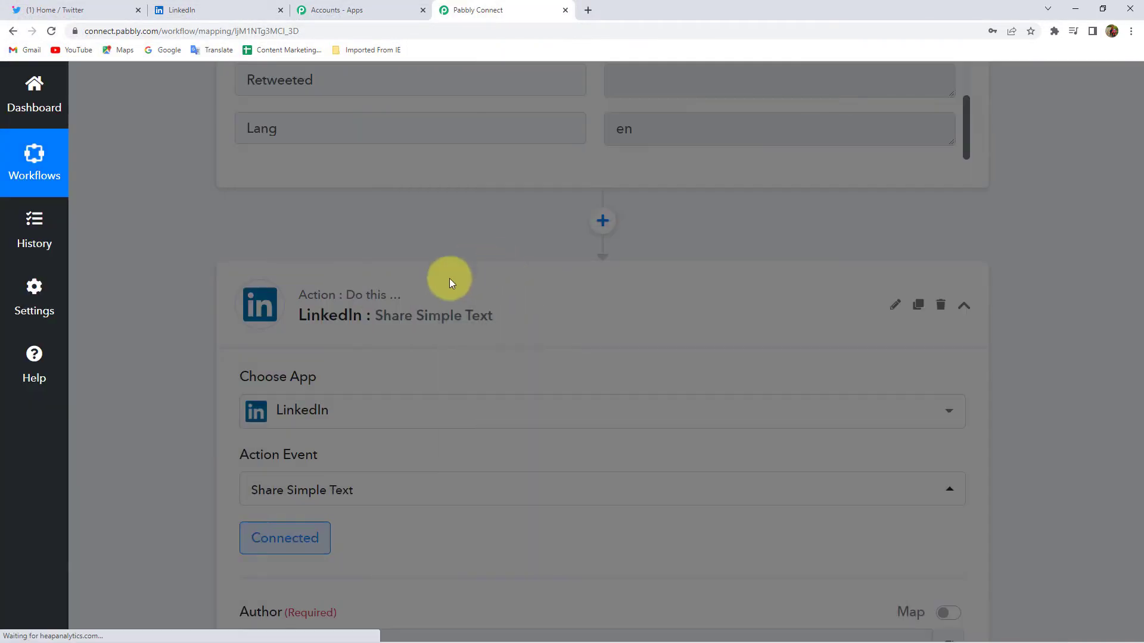
Step: Examine the LinkedIn action's Author, Content and Visibility fields, including the available author choices
scroll(142, 358, "down", 3)
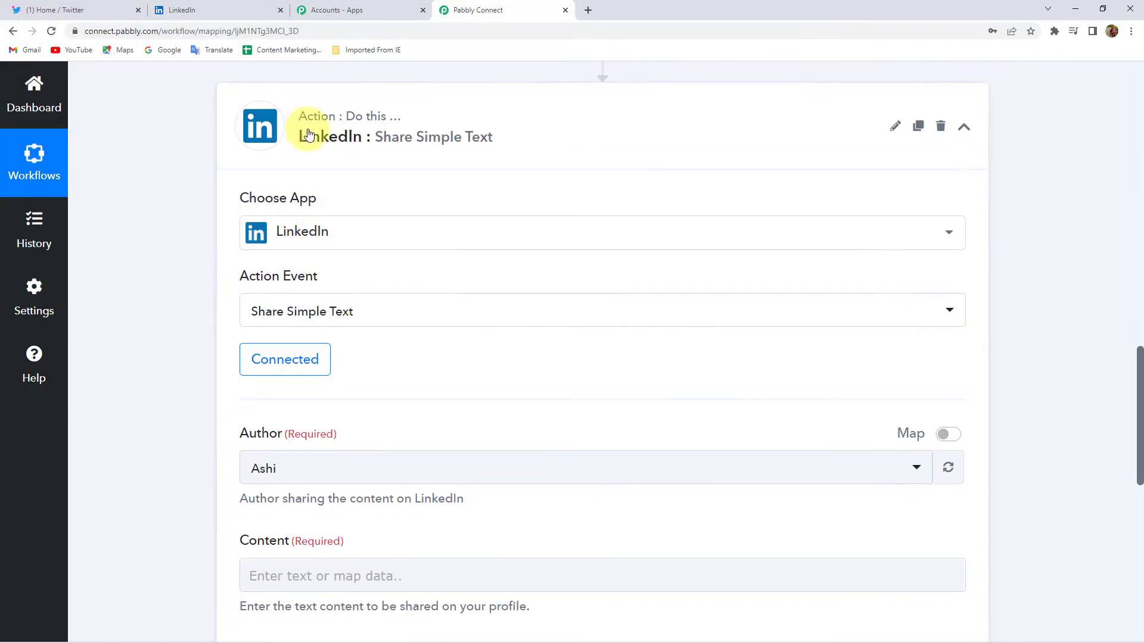
scroll(162, 295, "down", 1)
scroll(162, 294, "down", 2)
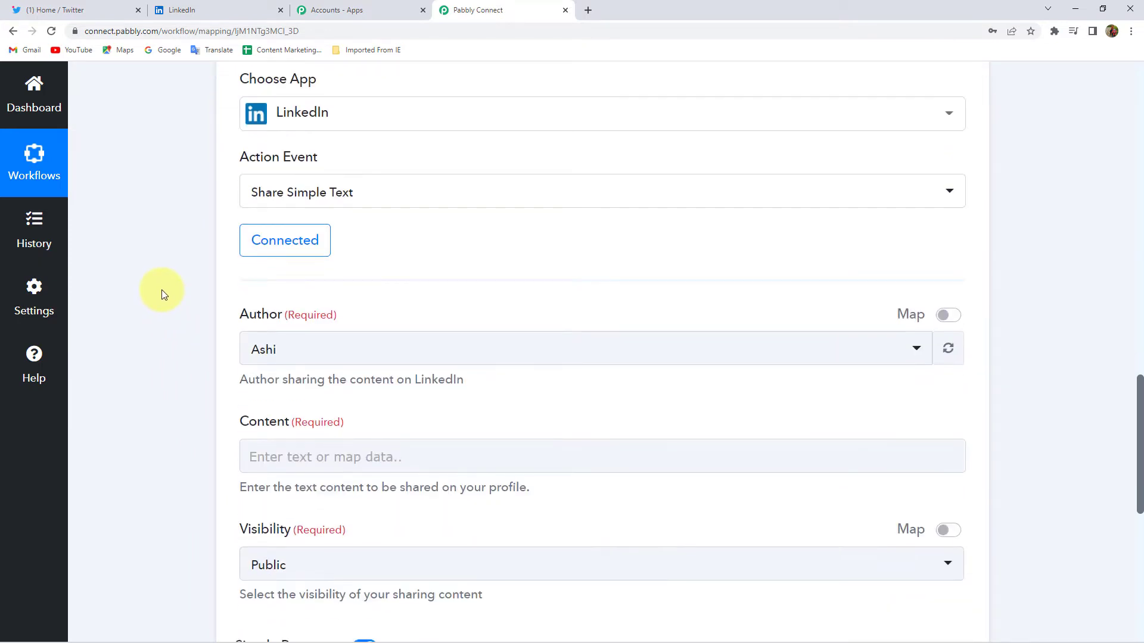
scroll(162, 295, "down", 1)
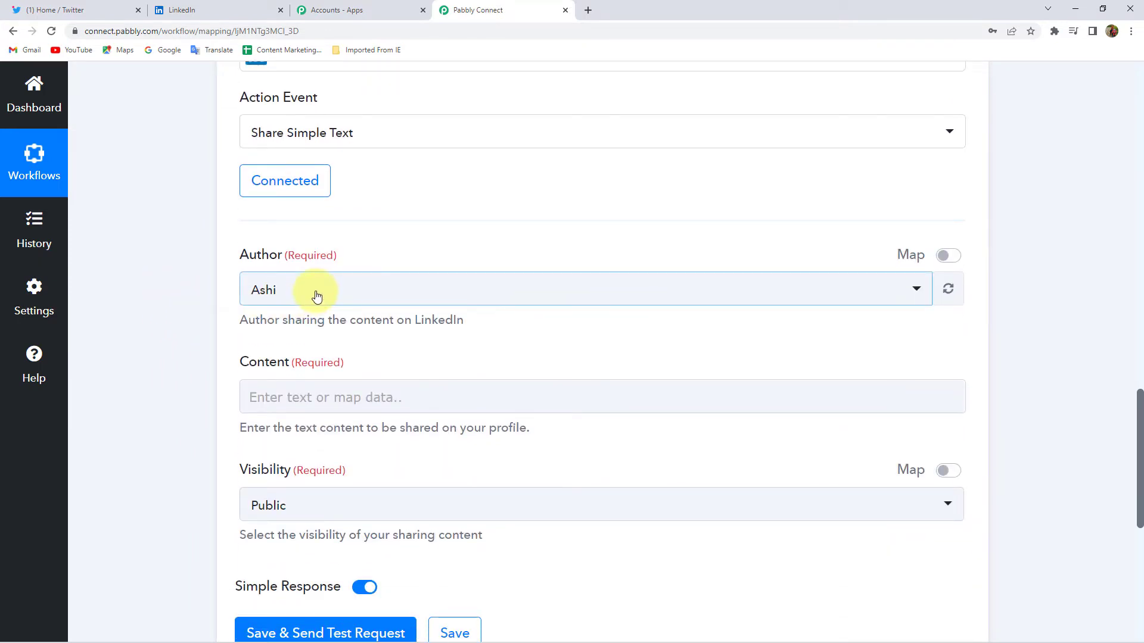
left_click(316, 296)
left_click(153, 283)
scroll(152, 282, "down", 1)
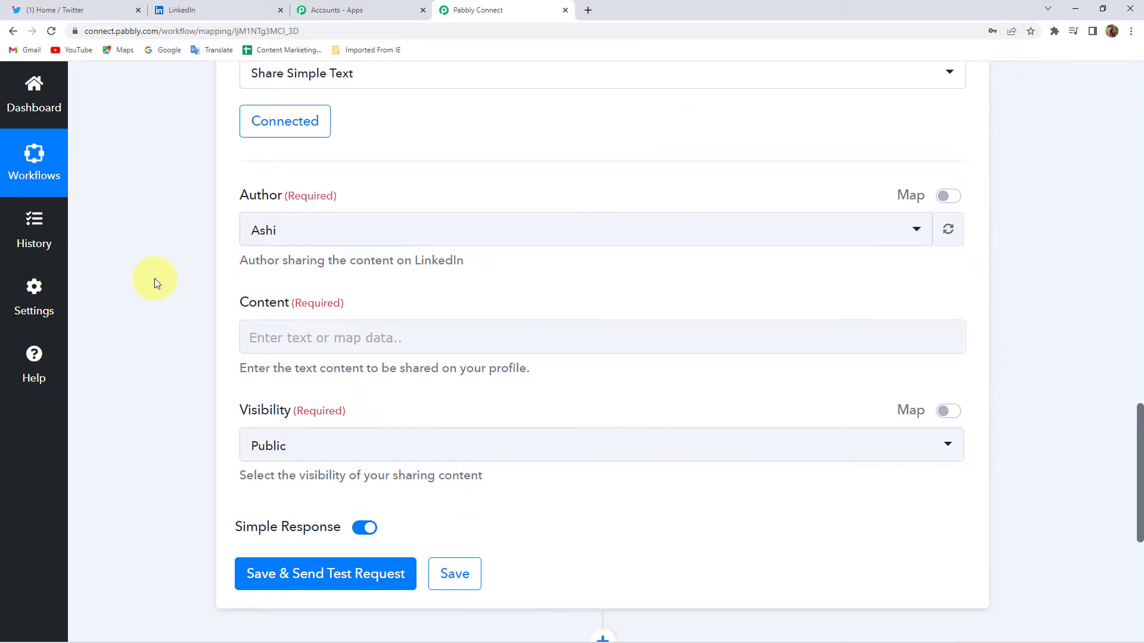
scroll(155, 278, "down", 2)
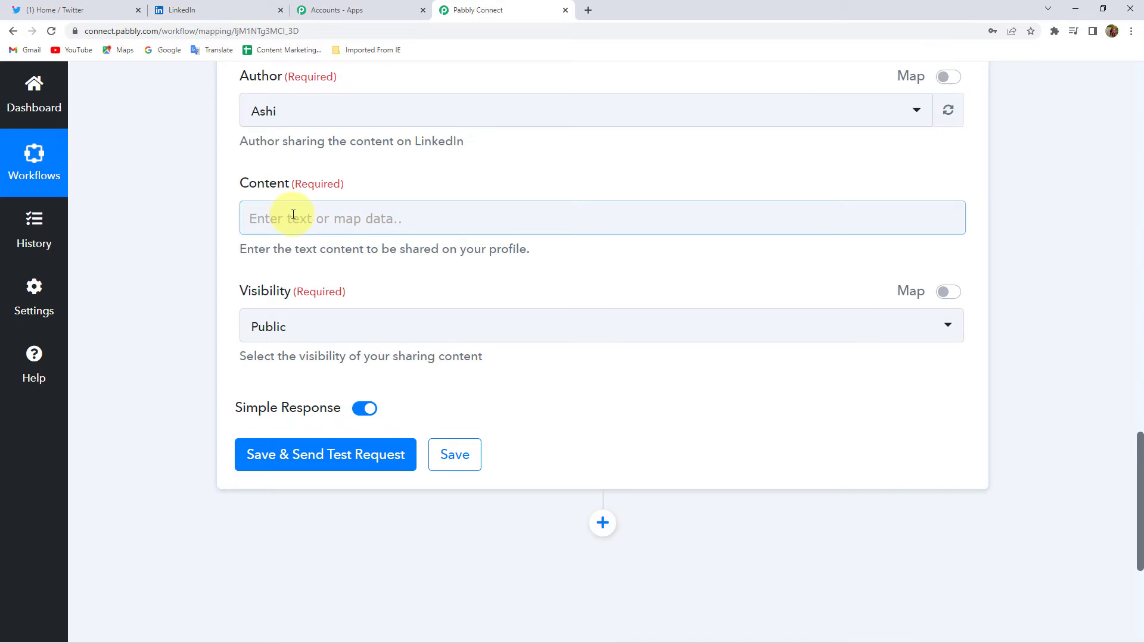
Step: Review the Full Text value in the Twitter trigger's response and return to the LinkedIn action's Content field
scroll(209, 217, "up", 15)
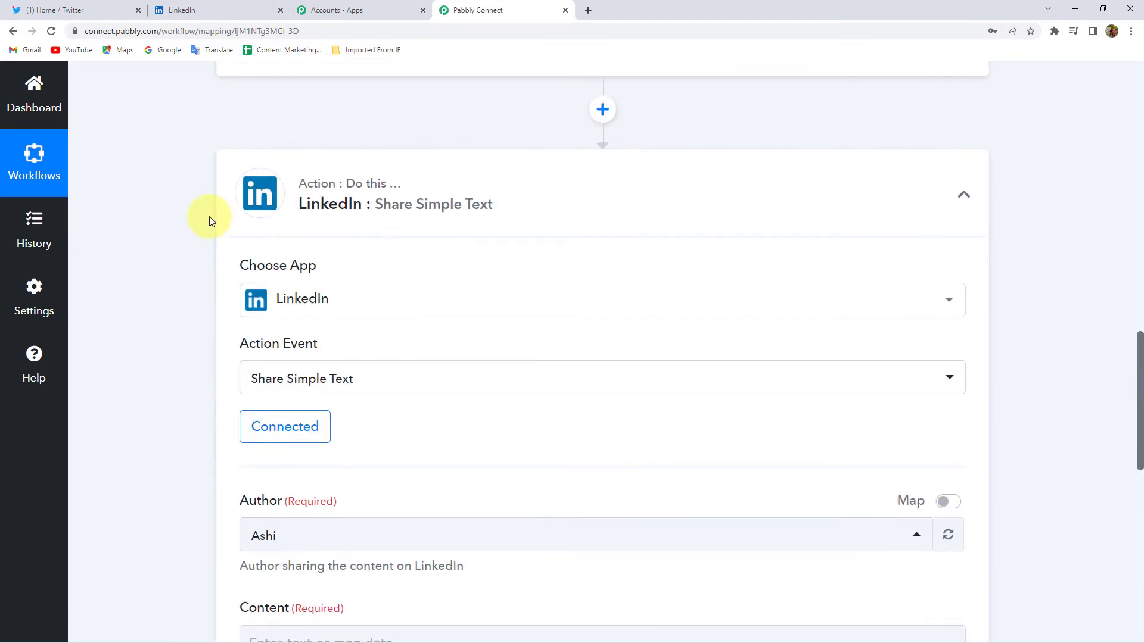
scroll(209, 217, "up", 1)
scroll(567, 428, "up", 10)
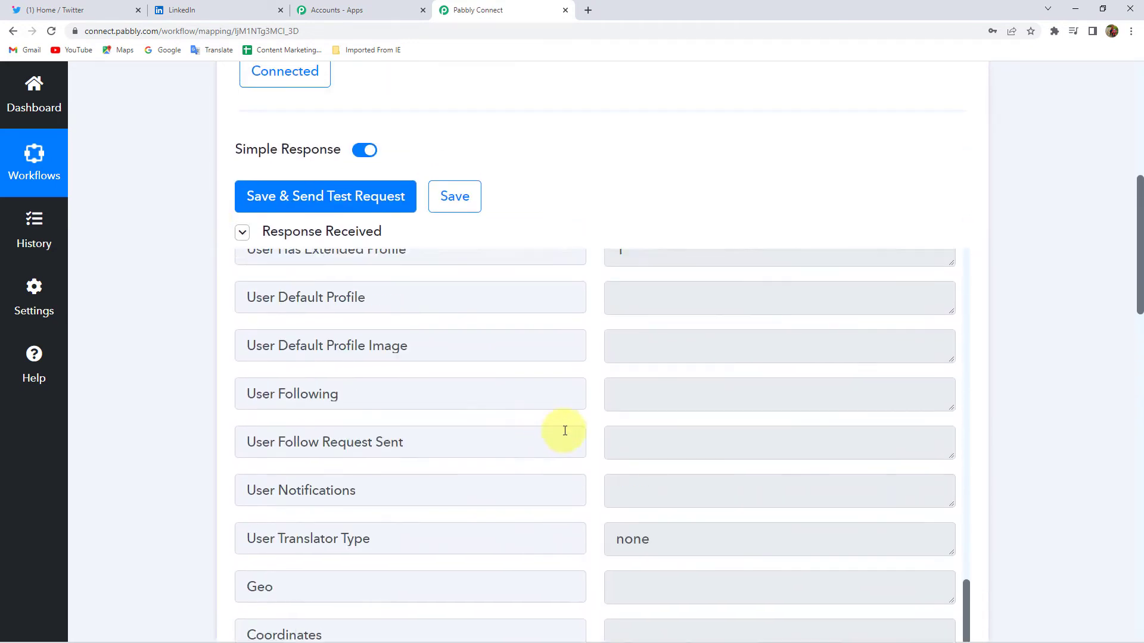
scroll(567, 433, "up", 10)
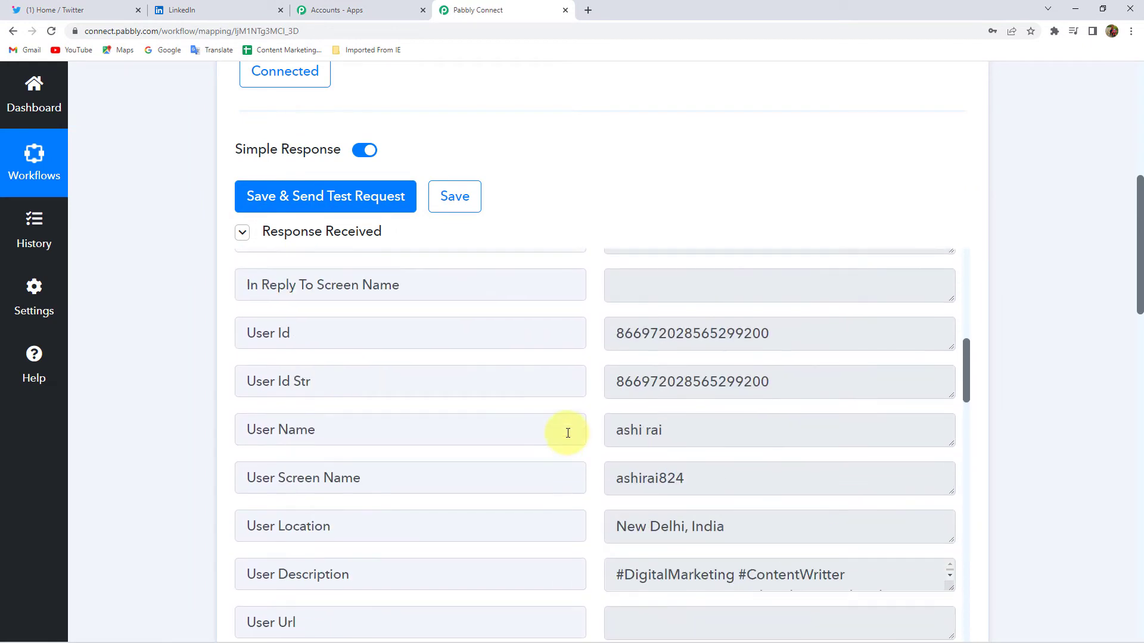
scroll(568, 433, "up", 5)
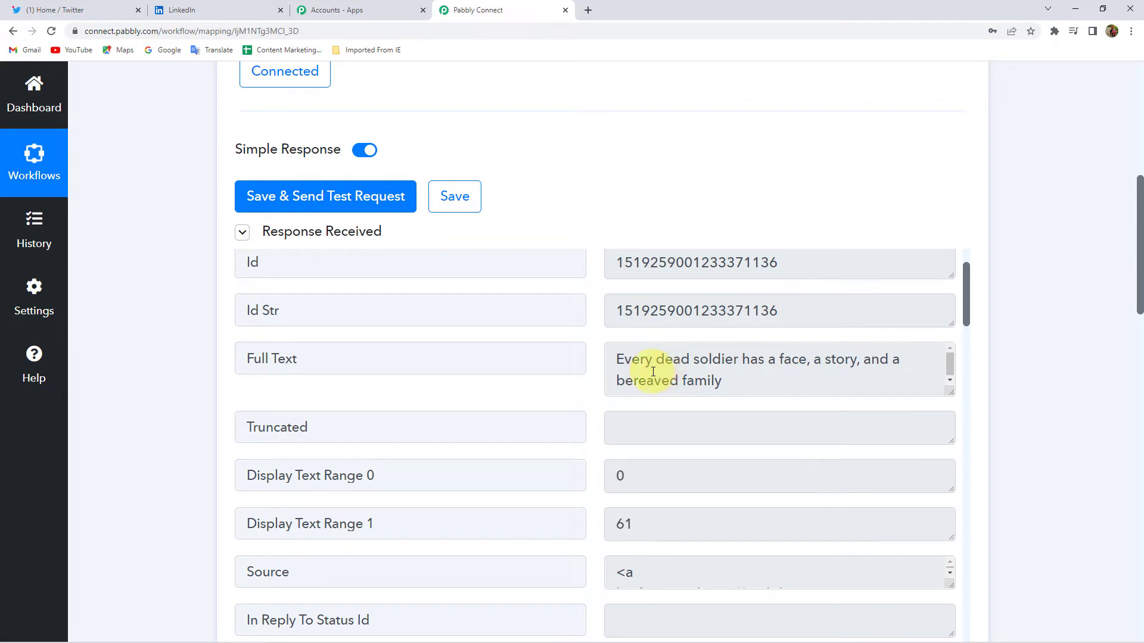
scroll(163, 379, "down", 20)
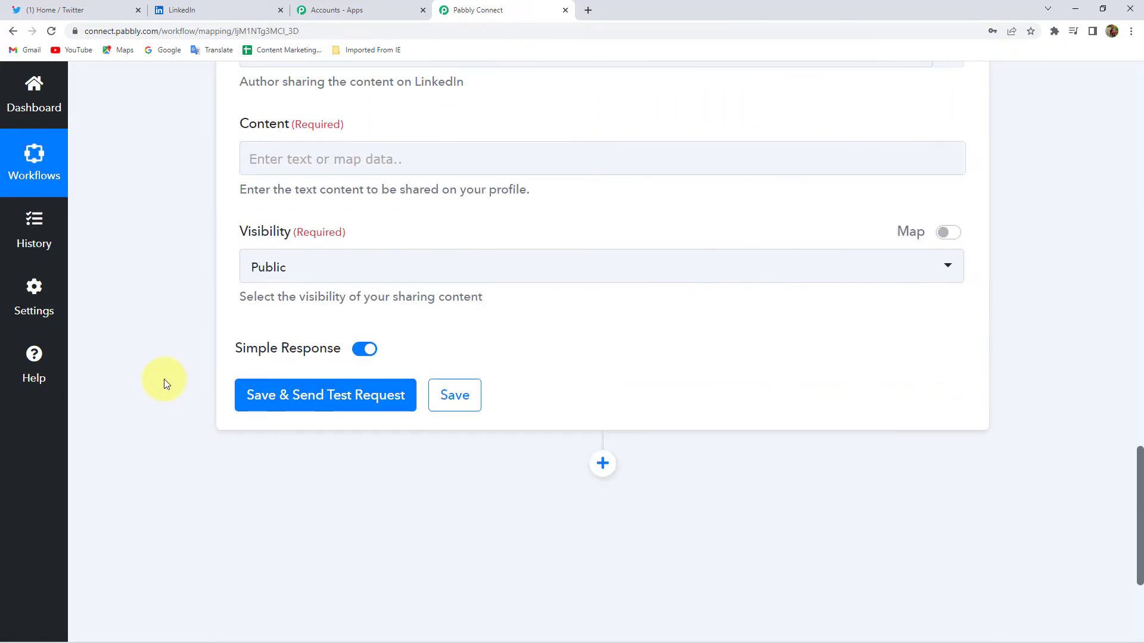
scroll(131, 372, "up", 2)
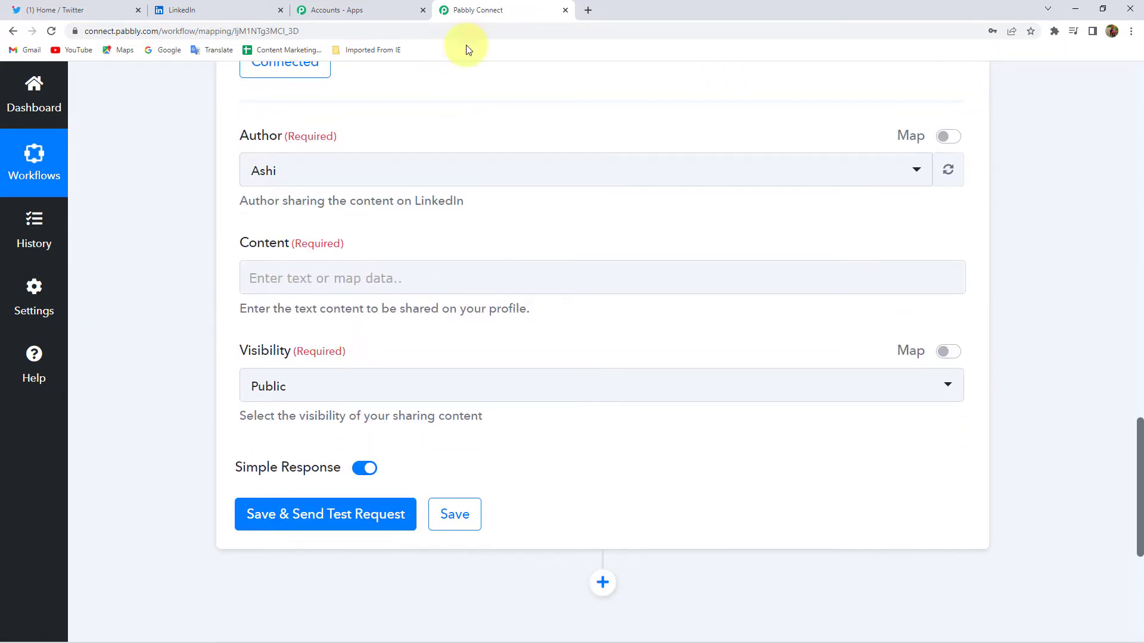
Step: Map the LinkedIn post's Content field to the Full Text value from the Twitter: New Tweet step
left_click(303, 279)
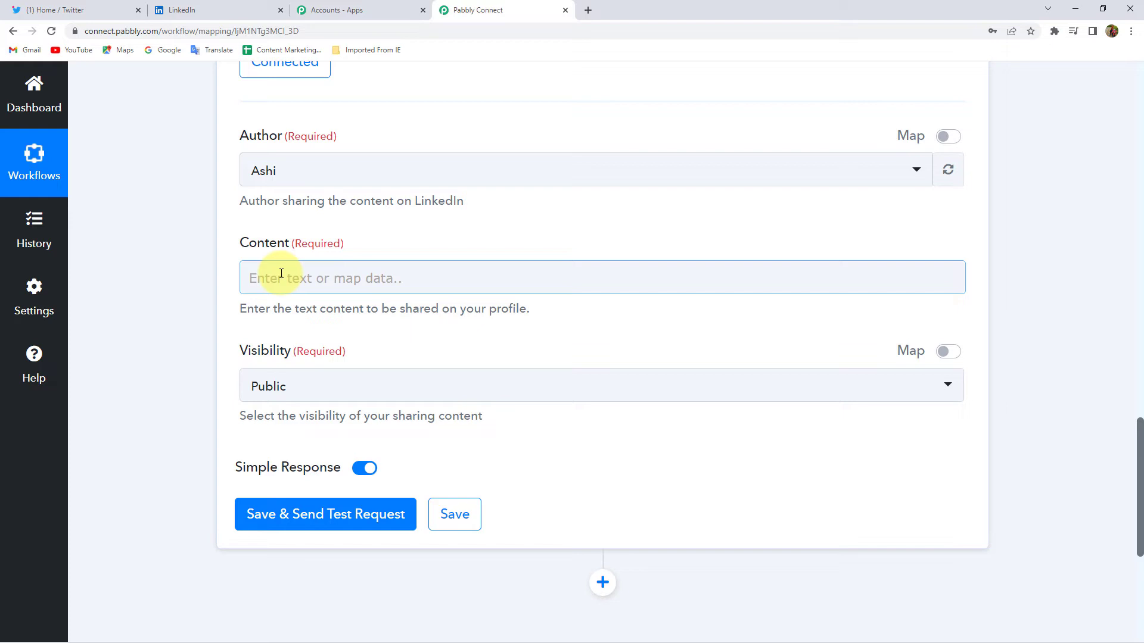
left_click(345, 276)
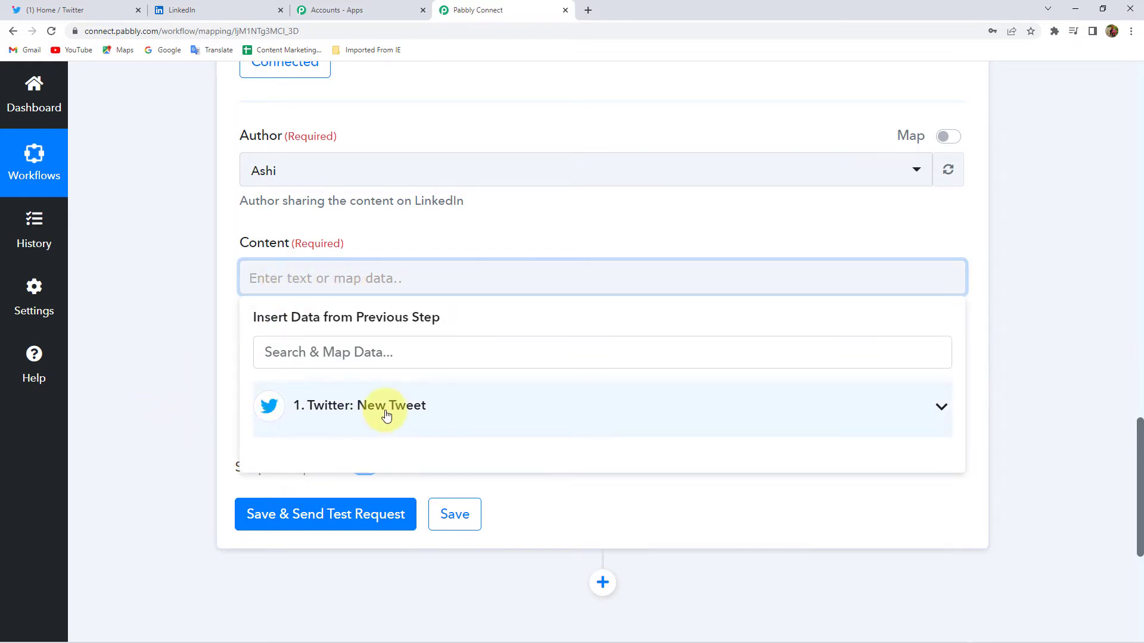
left_click(386, 411)
scroll(146, 414, "down", 2)
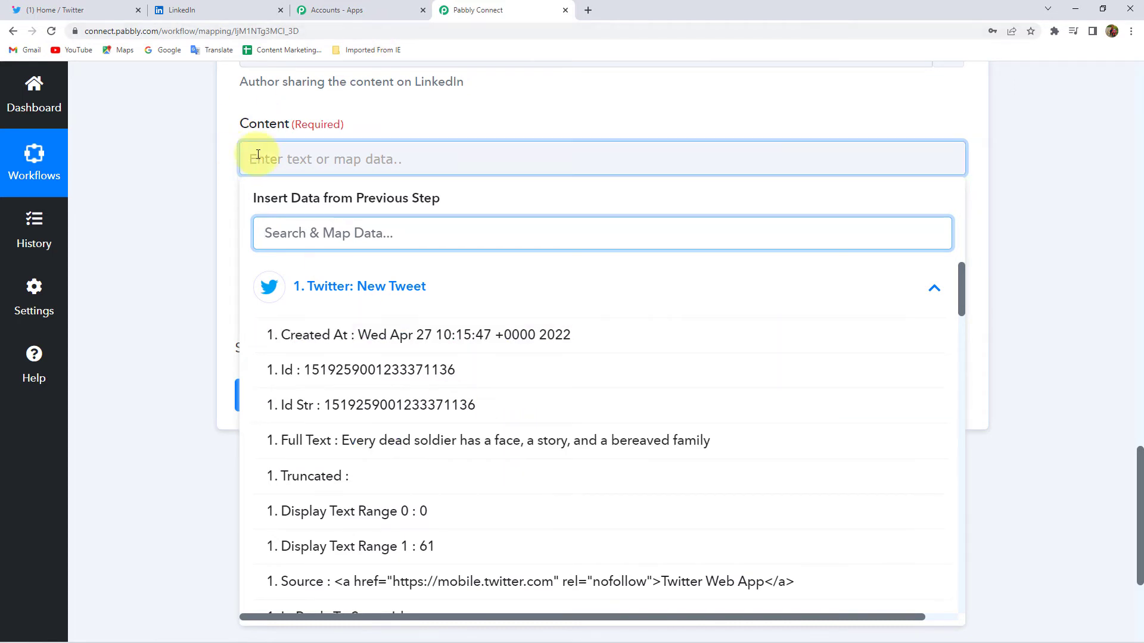
left_click(510, 446)
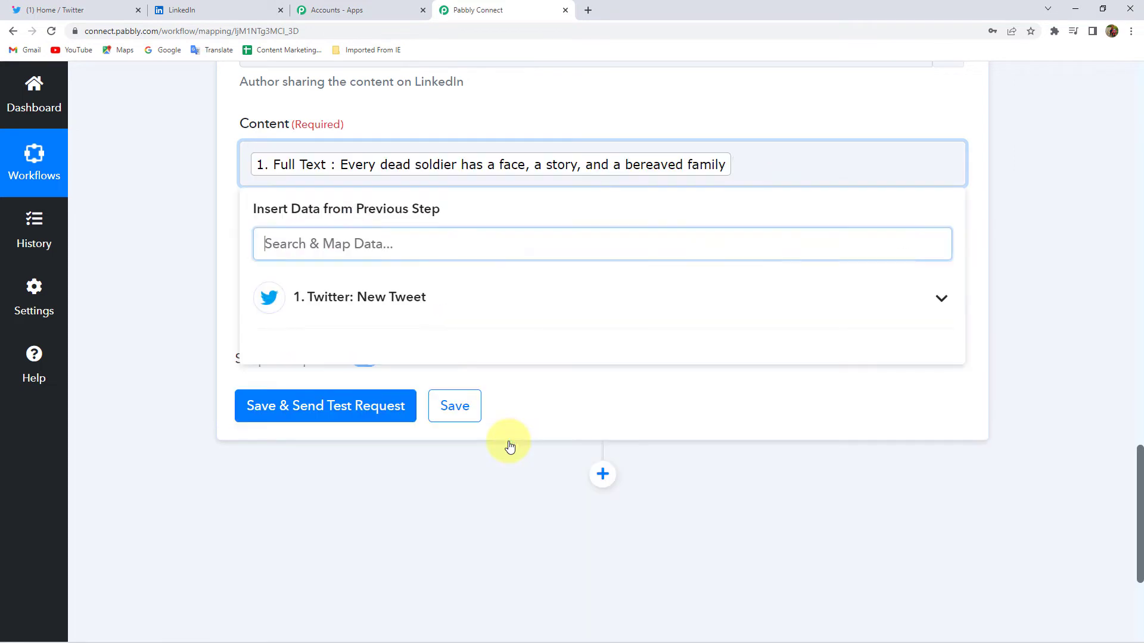
left_click(198, 184)
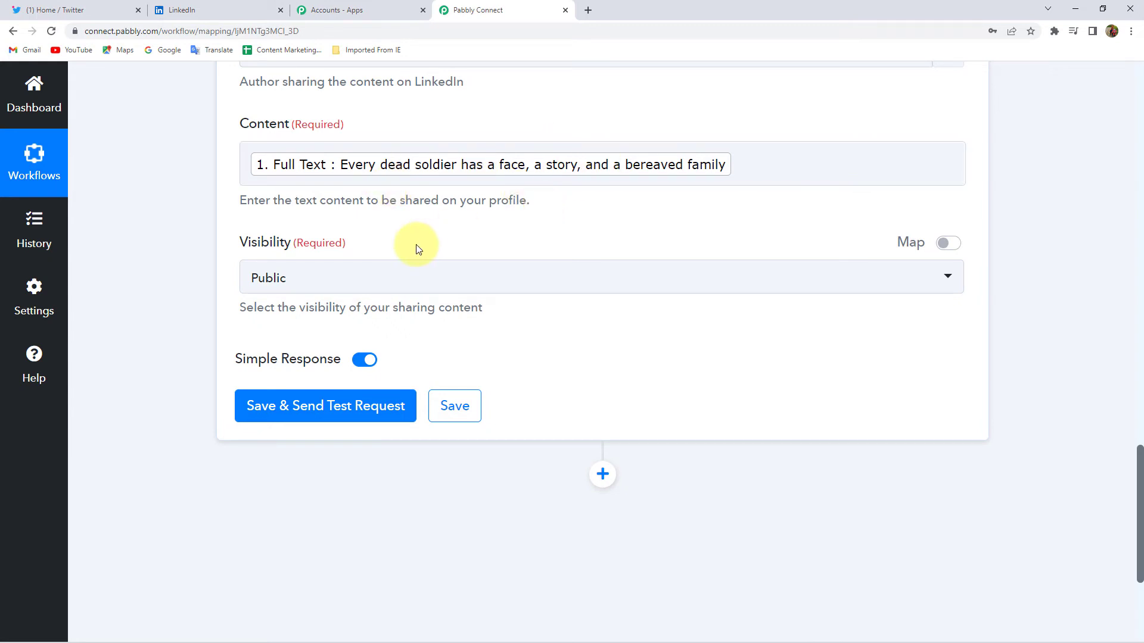
Step: Set the post's visibility to Public and, after a look at the LinkedIn activity page, save the action and send its test request
left_click(332, 285)
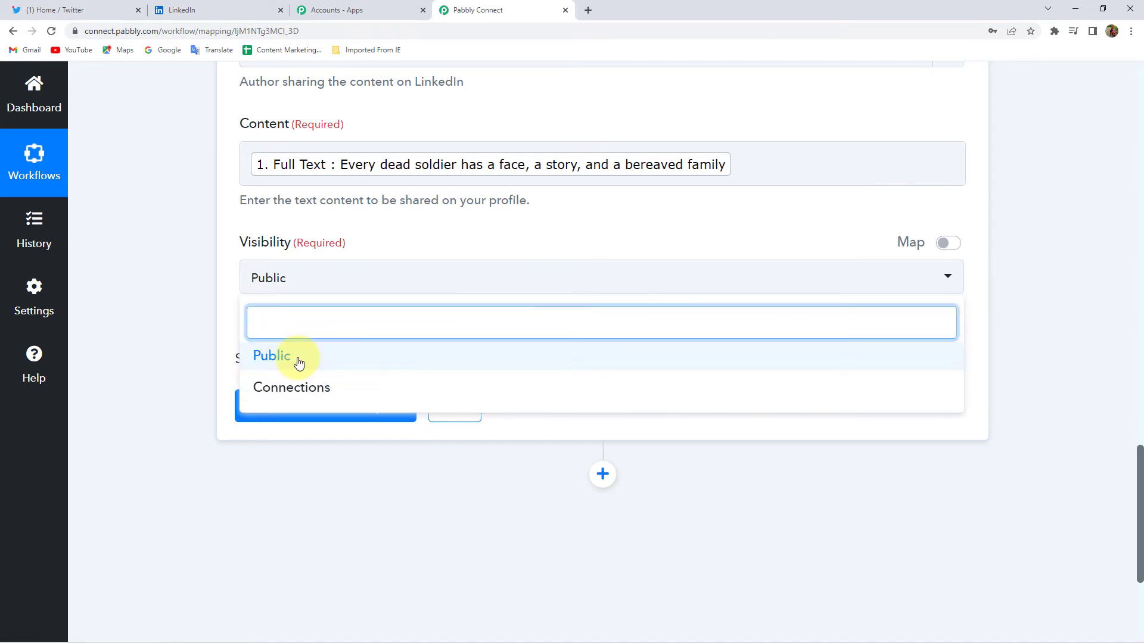
left_click(296, 357)
scroll(133, 274, "down", 2)
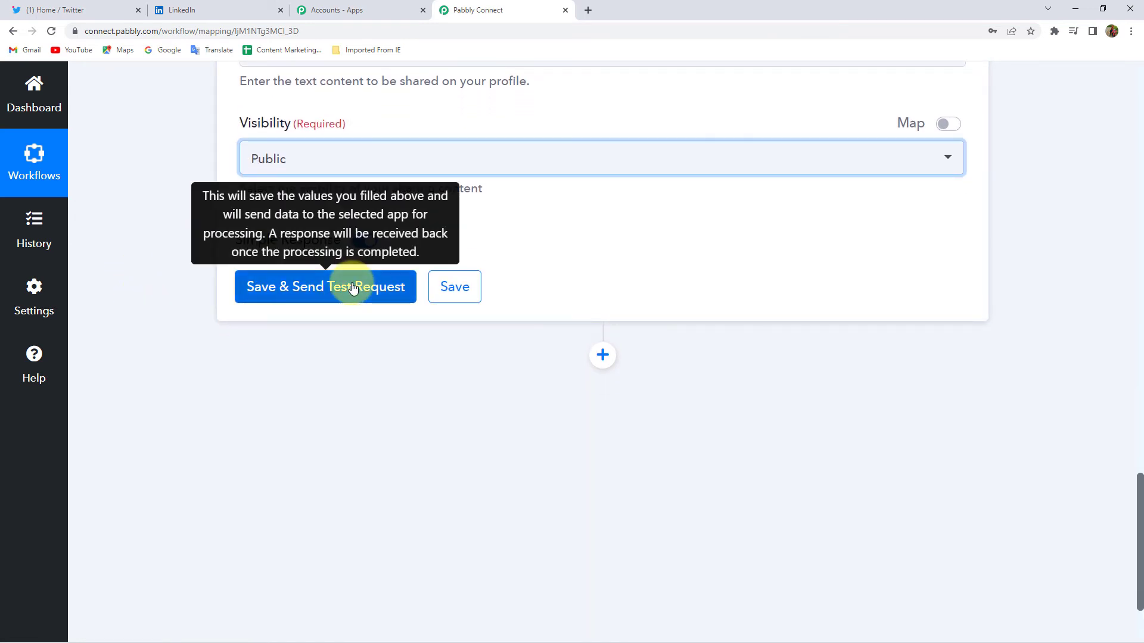
left_click(179, 11)
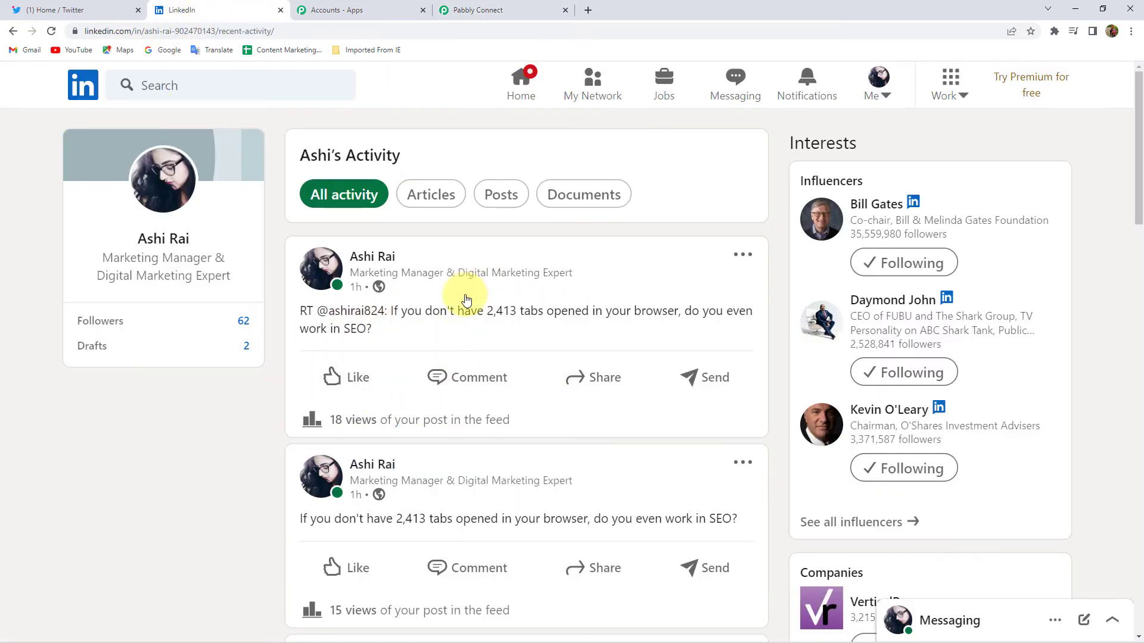
left_click(506, 10)
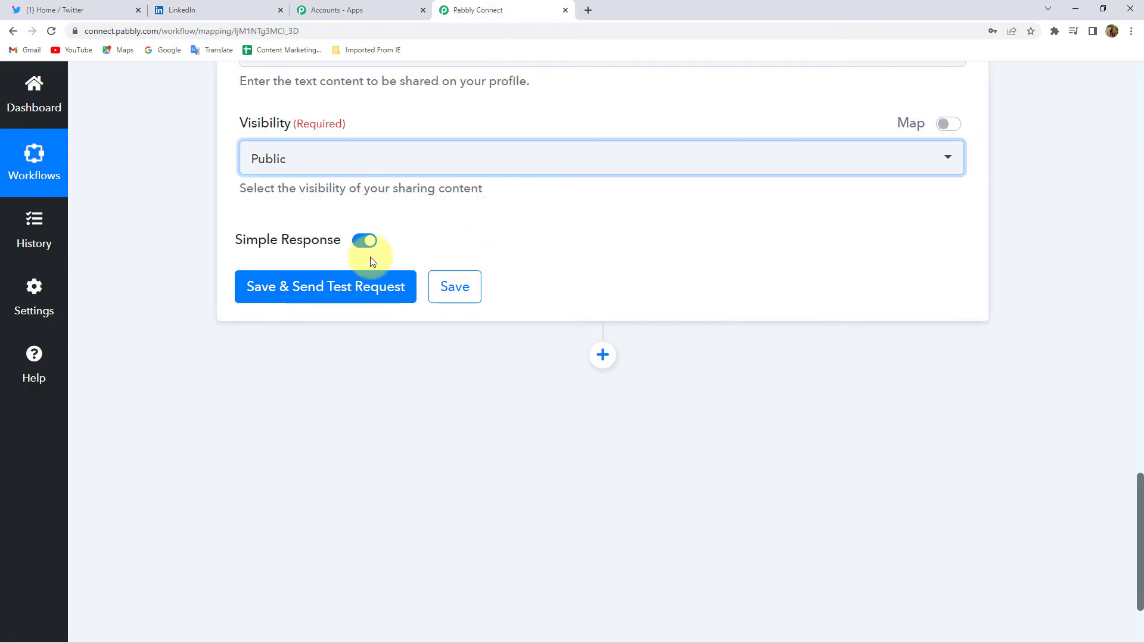
left_click(363, 286)
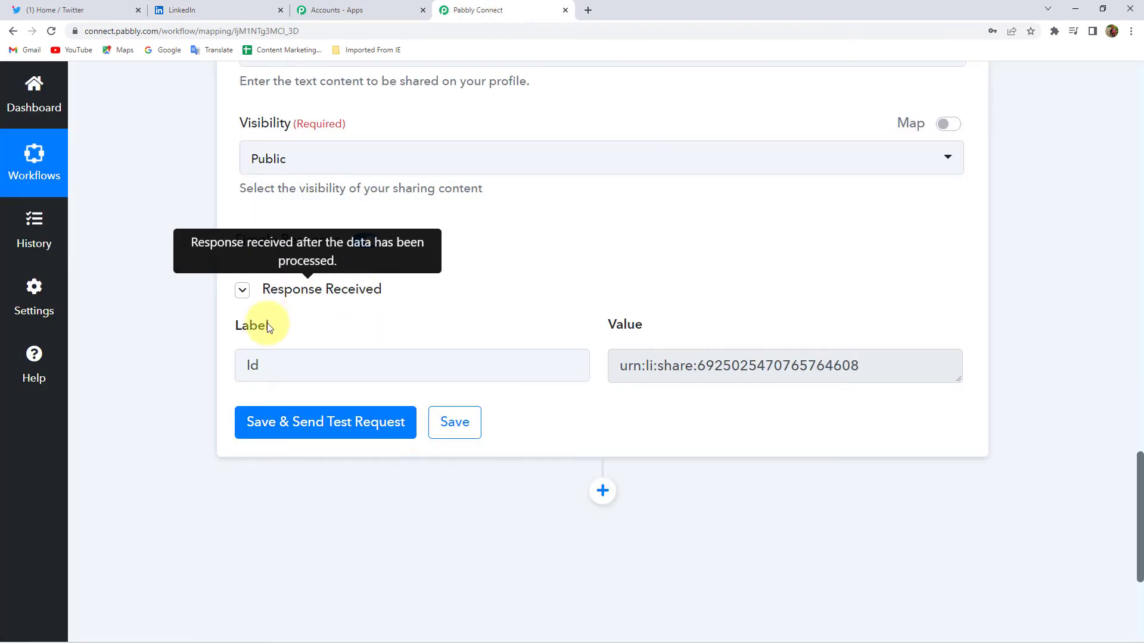
Step: Switch to LinkedIn, reload the activity page and compare the newest post's text with the tweet on Twitter
left_click(198, 7)
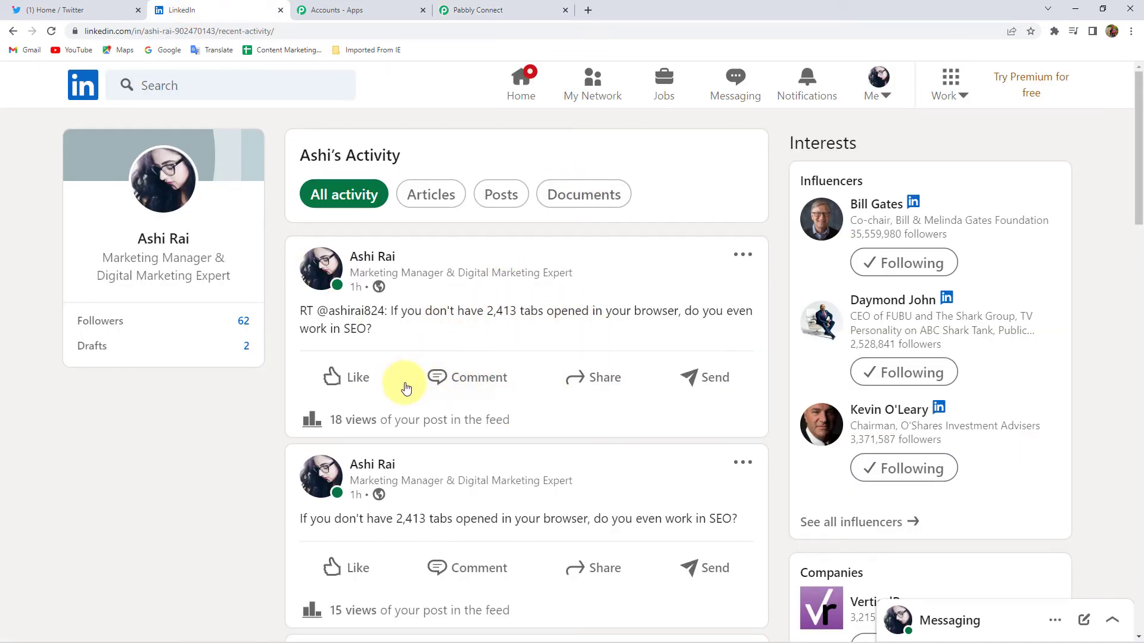
left_click(52, 31)
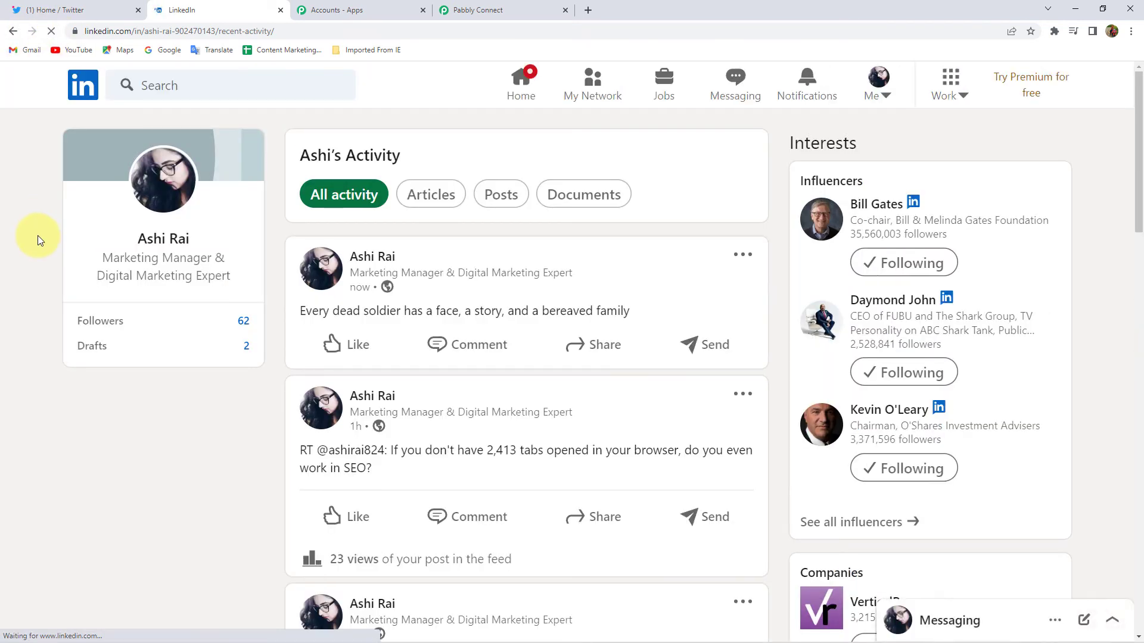
left_click_drag(636, 315, 312, 304)
left_click(71, 10)
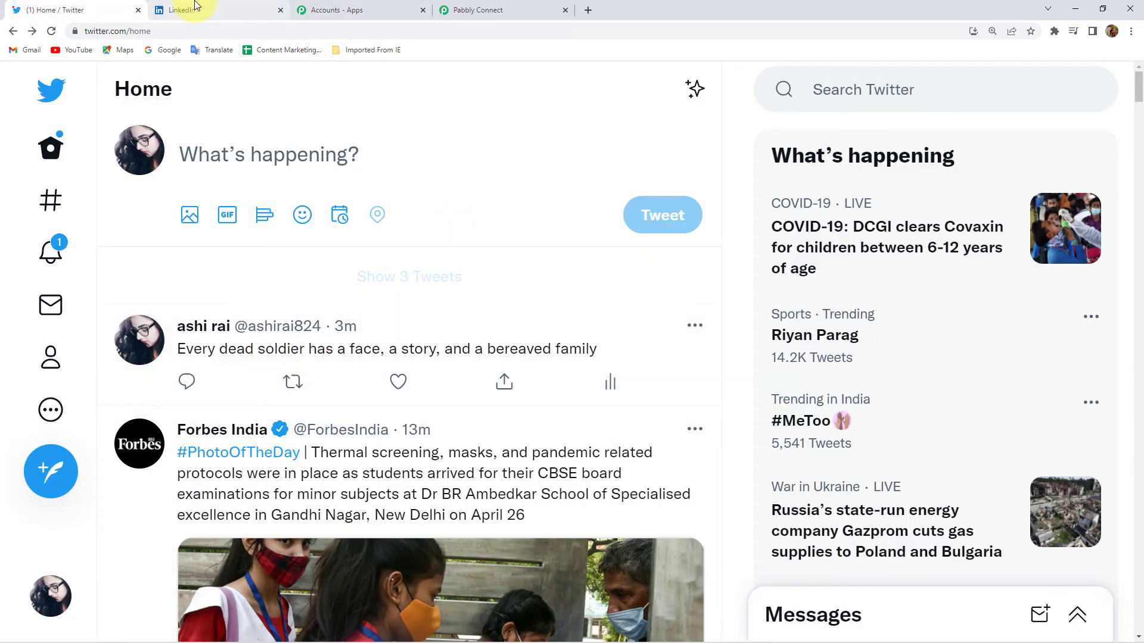
left_click(179, 11)
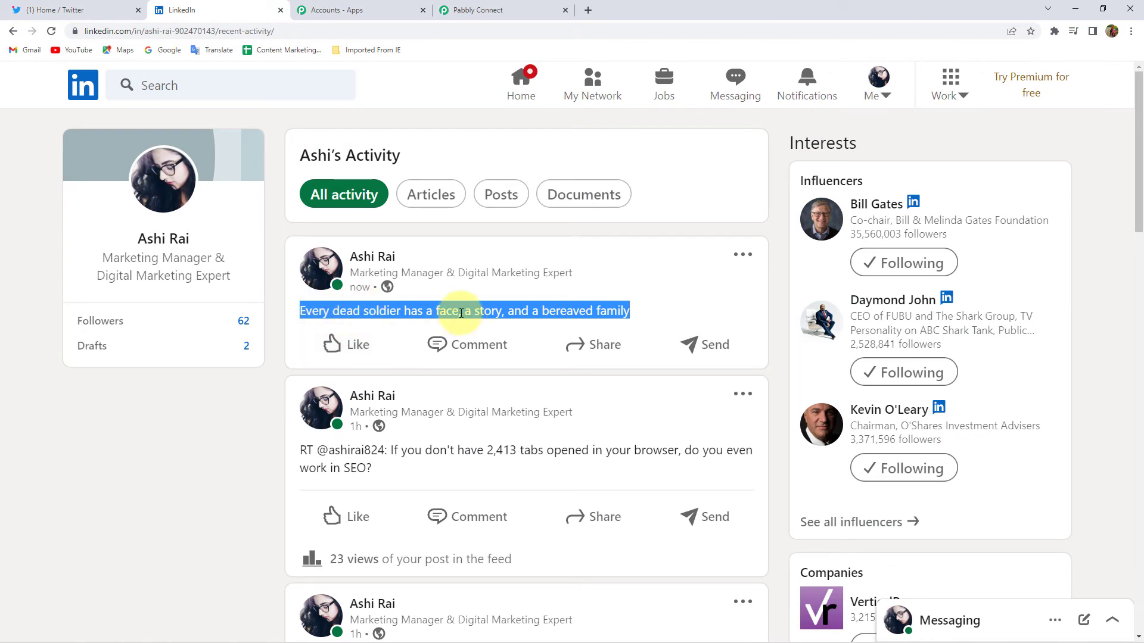
Step: Return to Pabbly Connect and save the LinkedIn action's configuration
left_click(477, 10)
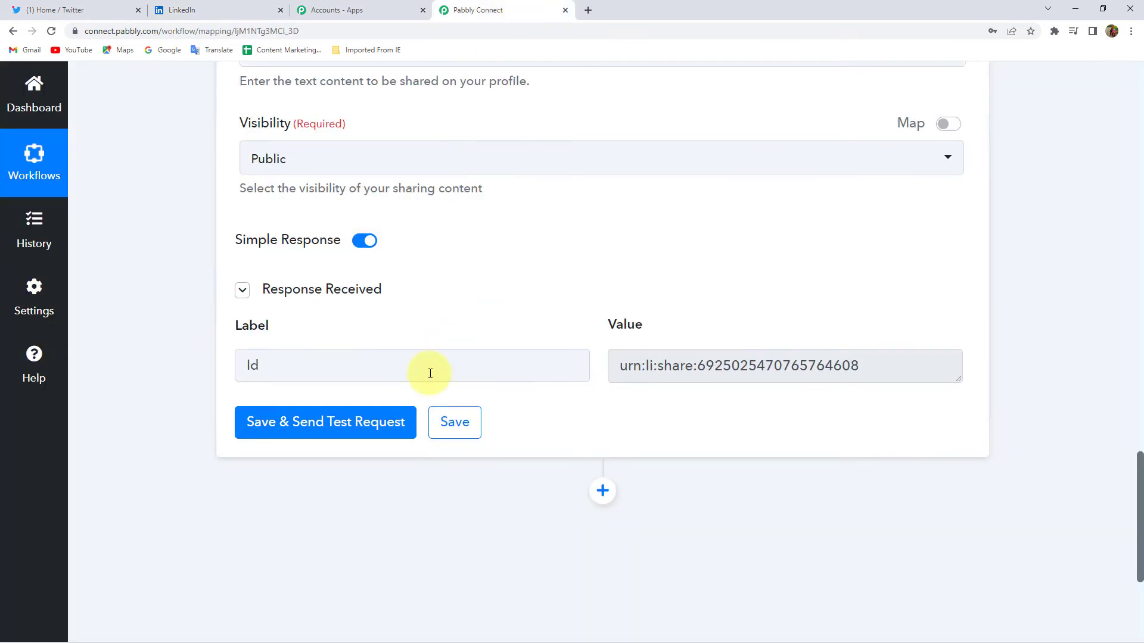
left_click(456, 430)
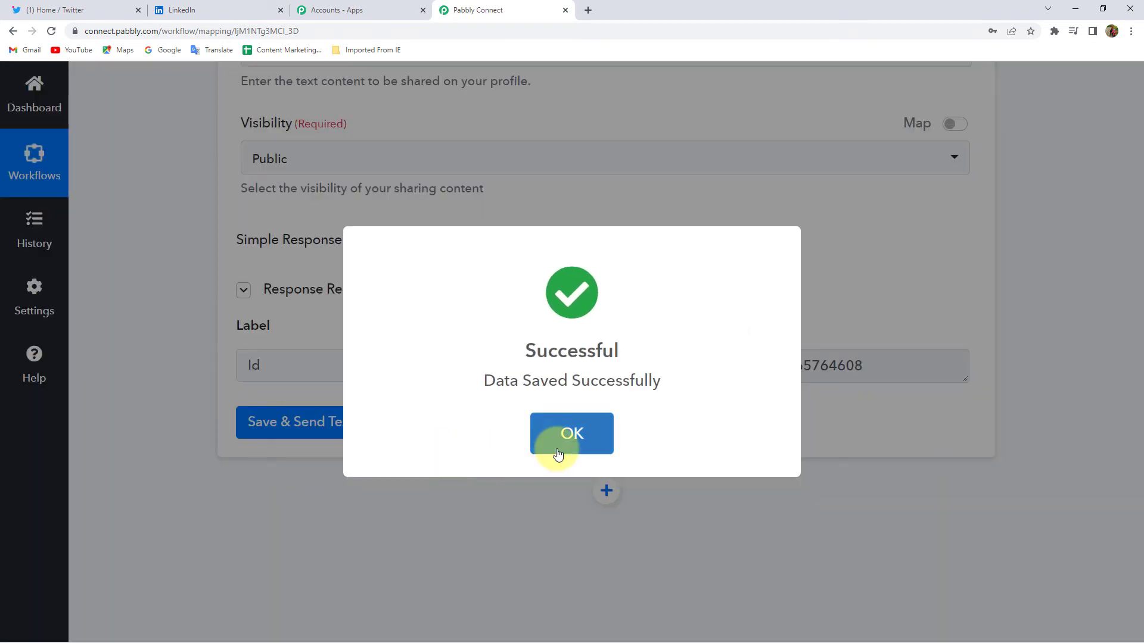
left_click(563, 441)
Step: Collapse the Twitter trigger and LinkedIn action cards in the Twitter to LinkedIn workflow
scroll(535, 431, "up", 20)
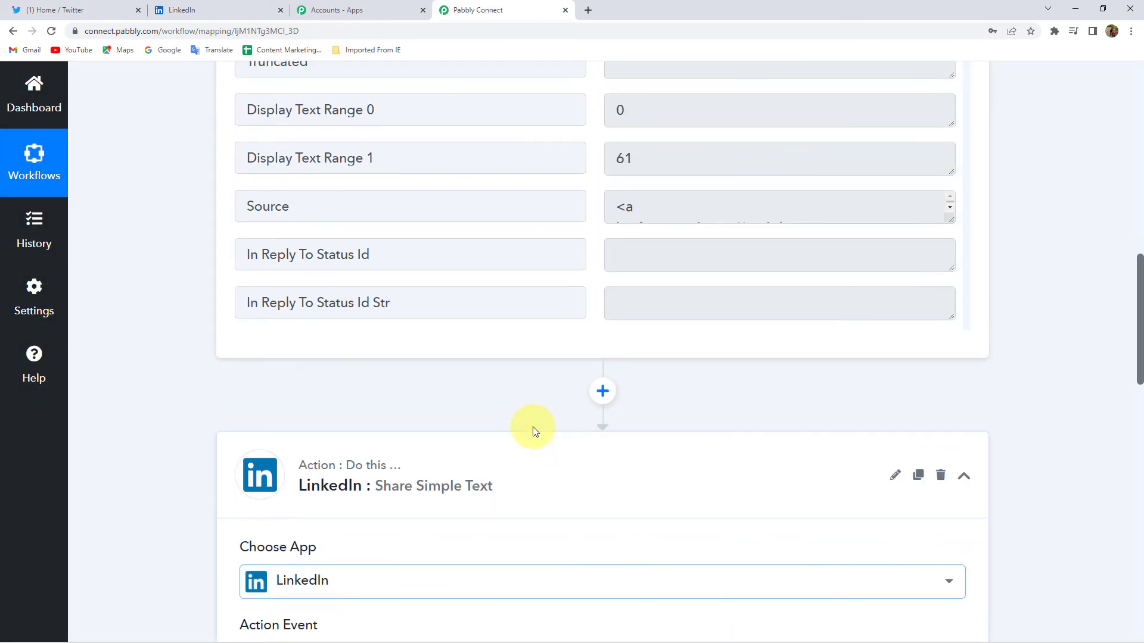
scroll(472, 511, "up", 10)
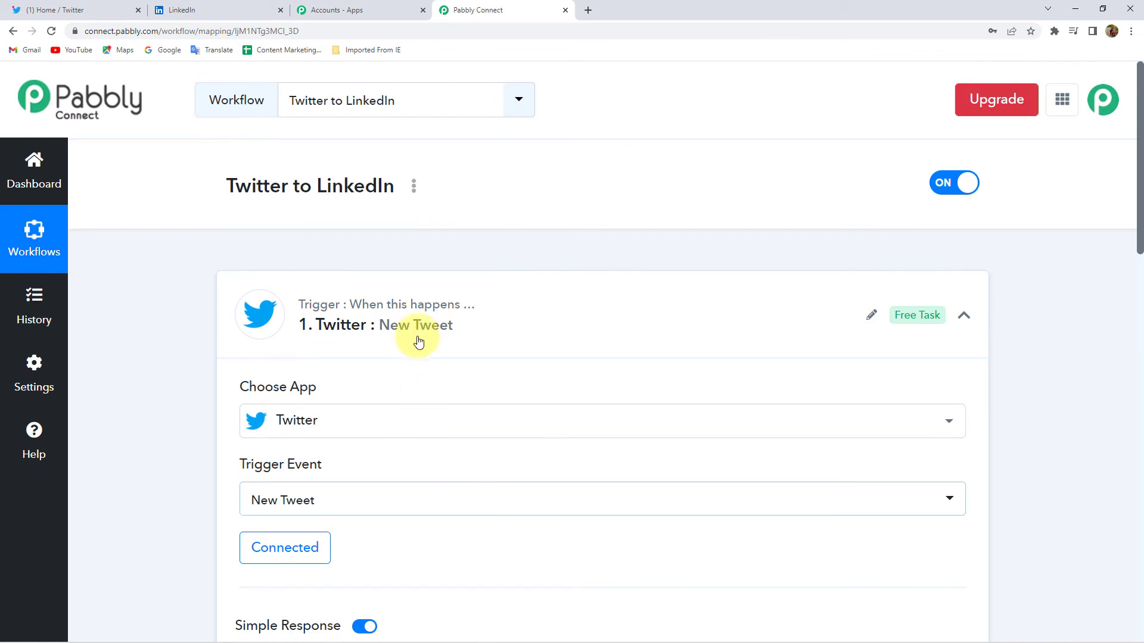
left_click(416, 304)
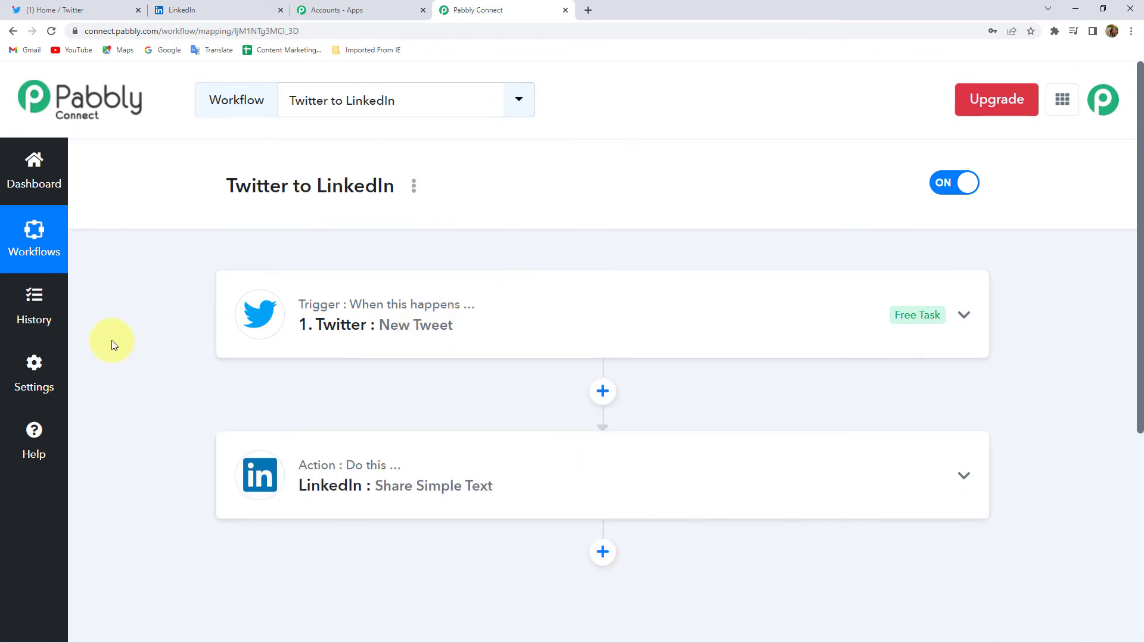